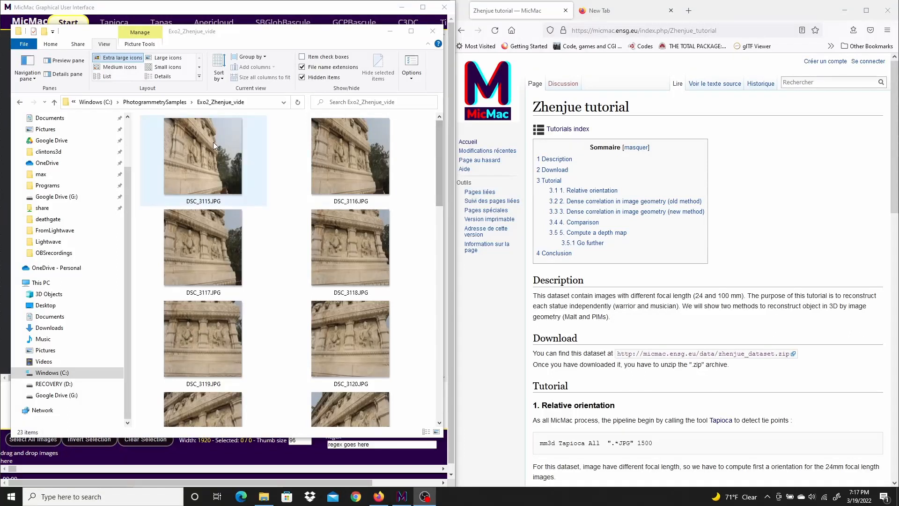
# Look through the photos in the Exo2_Zhenjue_vide folder, from the wide wall shots to the statue close-ups.
pyautogui.moveTo(419, 131); pyautogui.dragTo(232, 346)
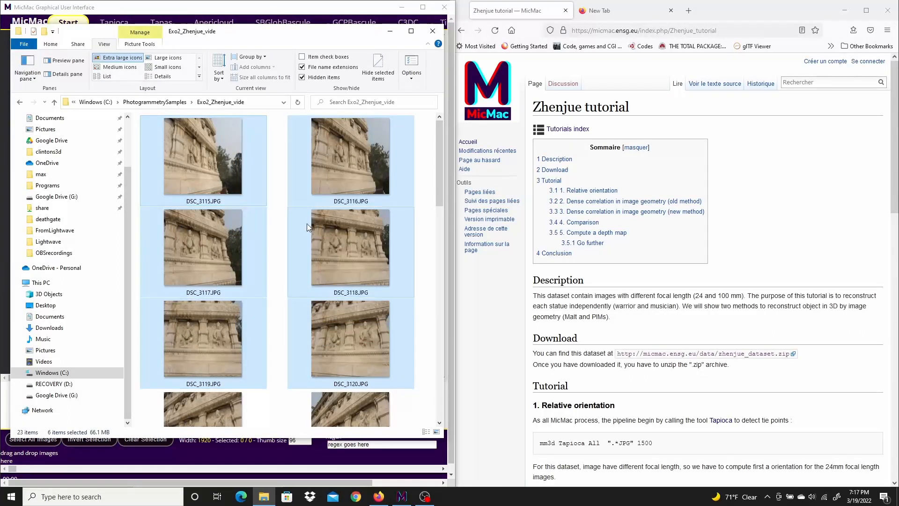
pyautogui.click(411, 201)
pyautogui.click(425, 205)
pyautogui.moveTo(442, 172); pyautogui.dragTo(440, 272)
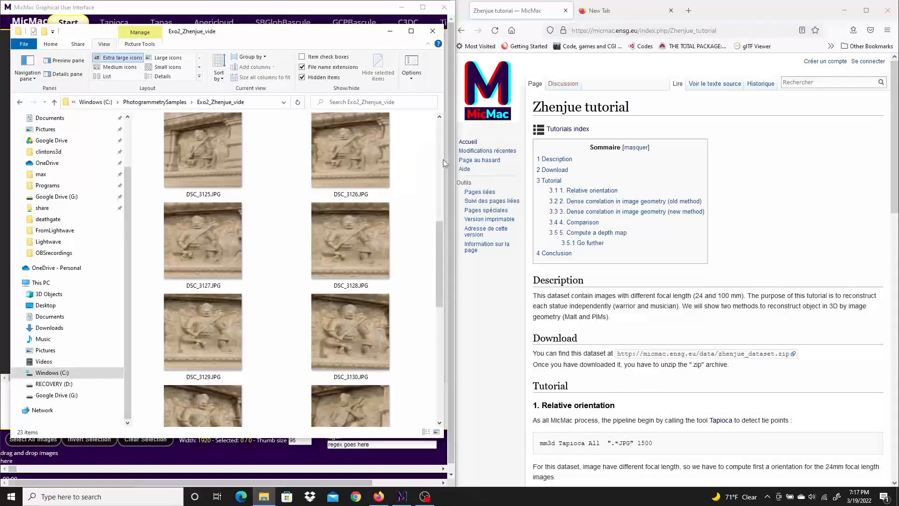
pyautogui.moveTo(427, 141); pyautogui.dragTo(334, 333)
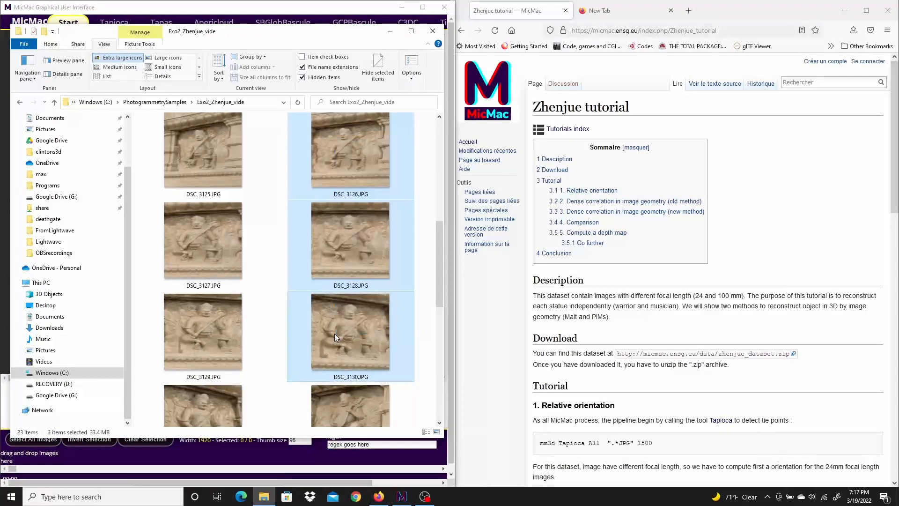
pyautogui.moveTo(437, 235); pyautogui.dragTo(435, 134)
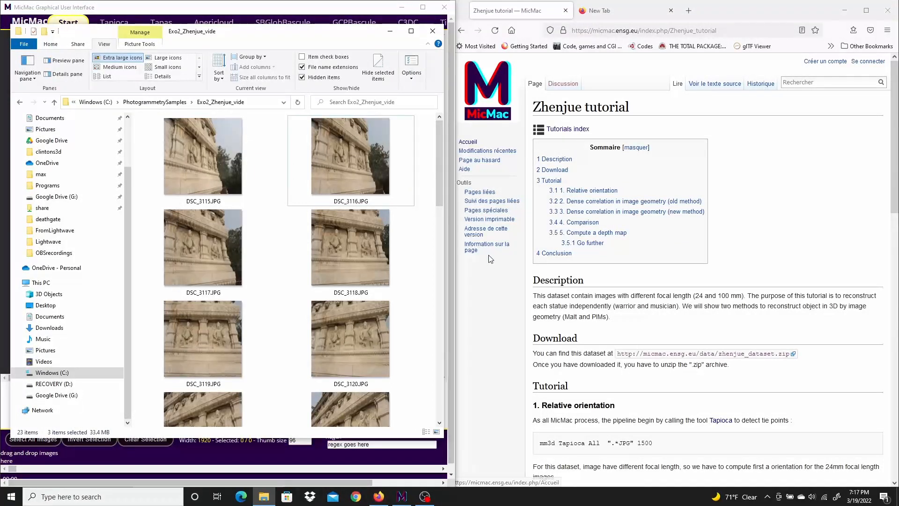
# Minimize the photo folder window, narrow the browser window and widen the MicMac window to fill the freed space.
pyautogui.click(390, 31)
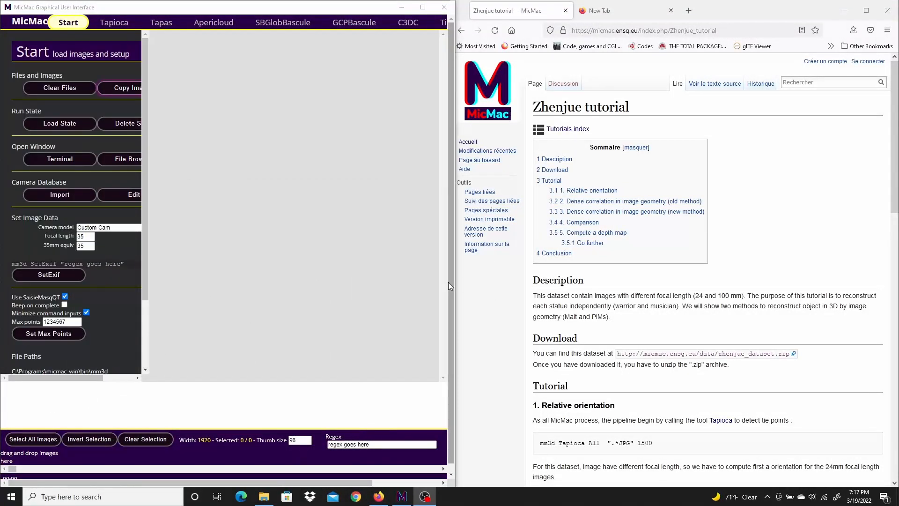
pyautogui.moveTo(448, 282); pyautogui.dragTo(565, 301)
pyautogui.click(475, 304)
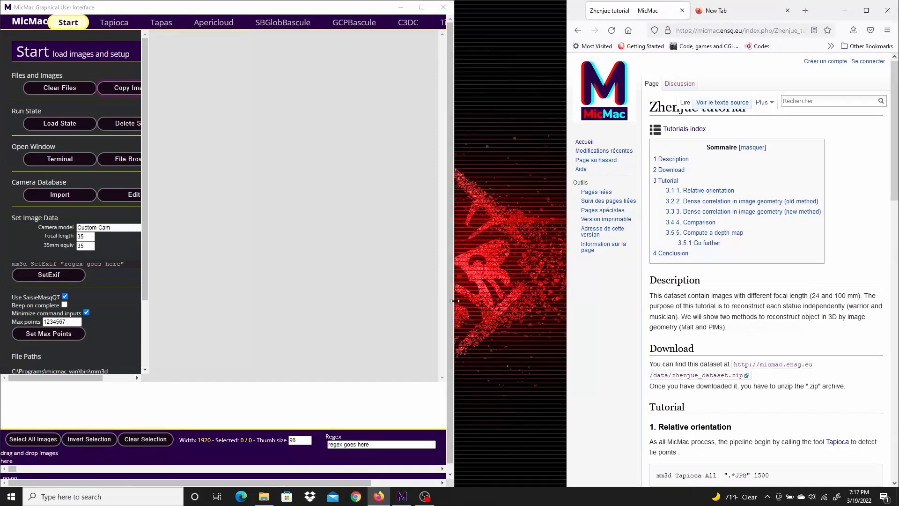
pyautogui.moveTo(455, 304); pyautogui.dragTo(568, 299)
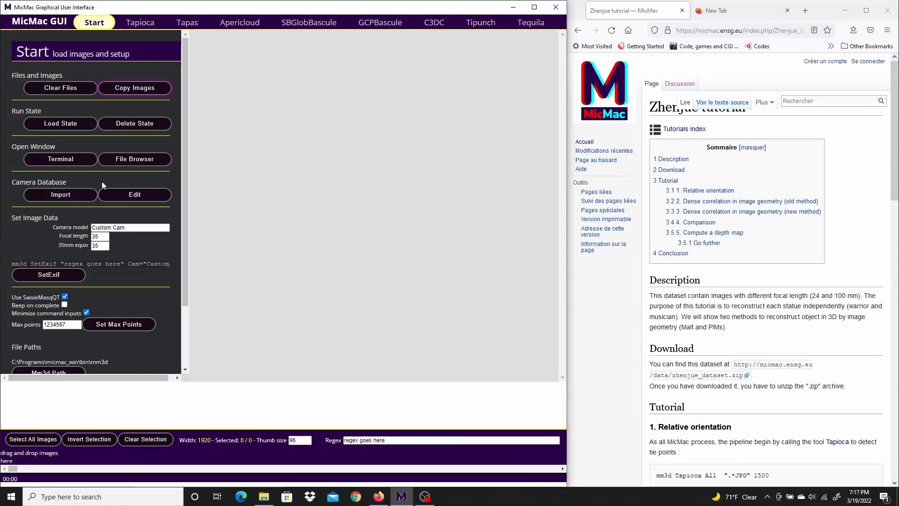
# Clear the old working files, start copying images and browse to C:\PhotogrammetrySamples\Exo2_Zhenjue_vide.
pyautogui.click(63, 88)
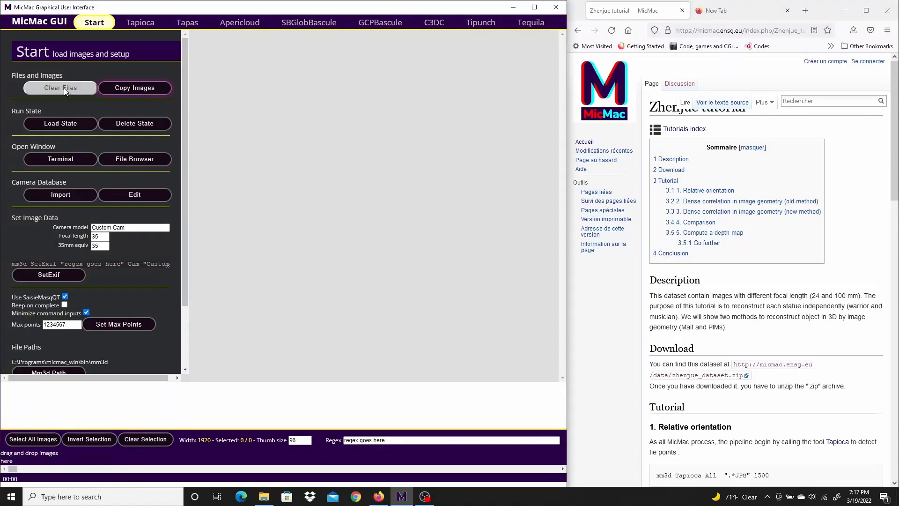
pyautogui.click(135, 88)
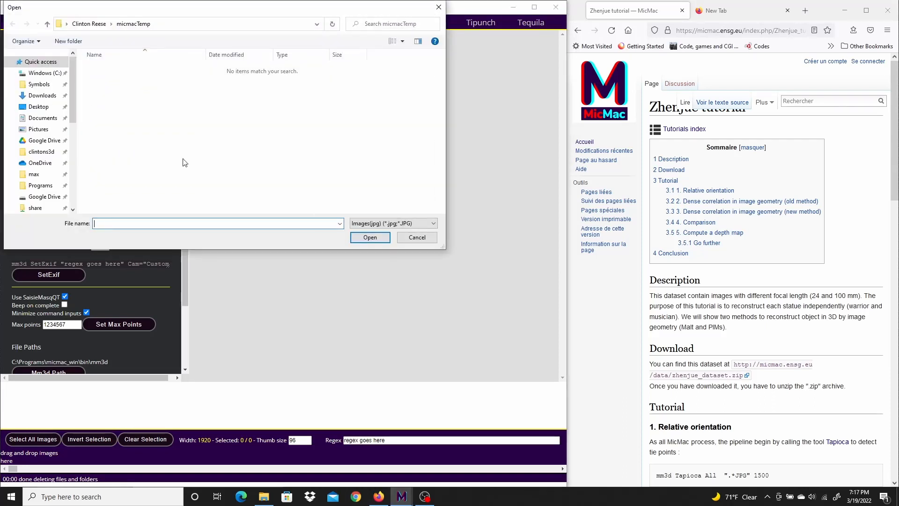
pyautogui.scroll(-3, 54, 186)
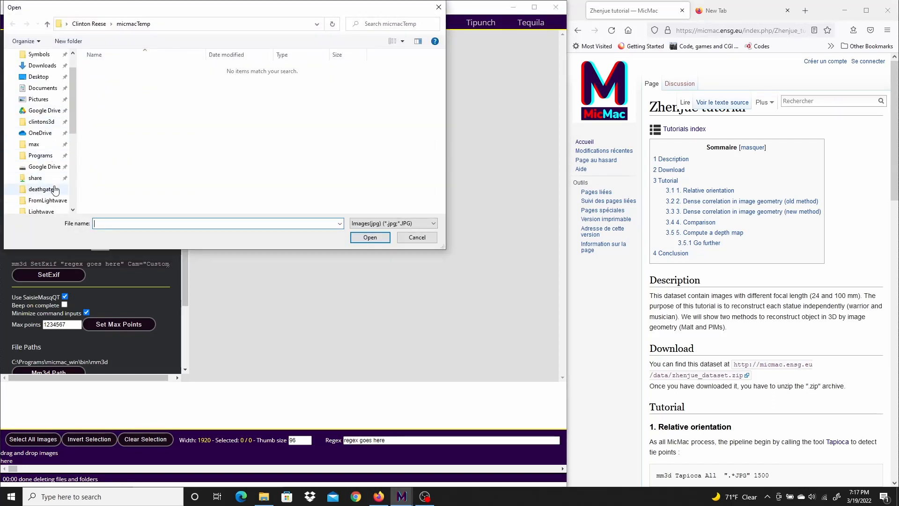
pyautogui.click(42, 187)
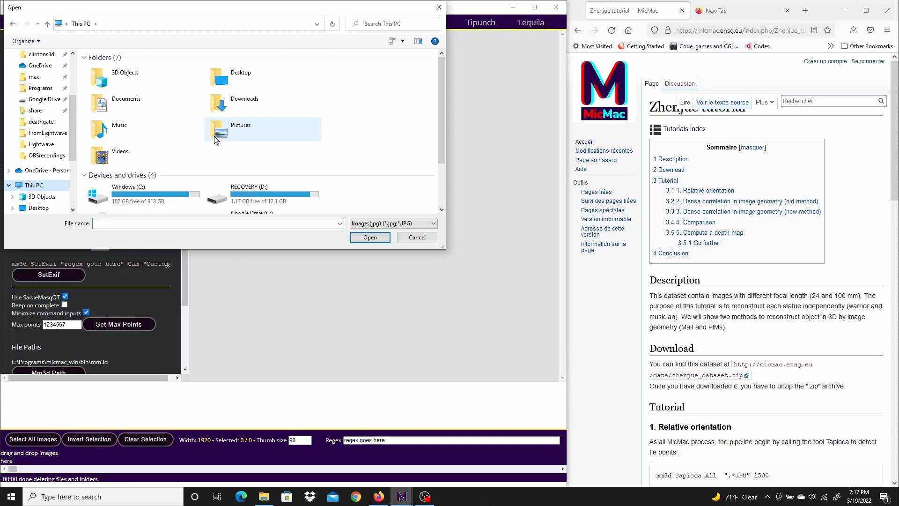
pyautogui.doubleClick(150, 189)
pyautogui.scroll(-6, 127, 117)
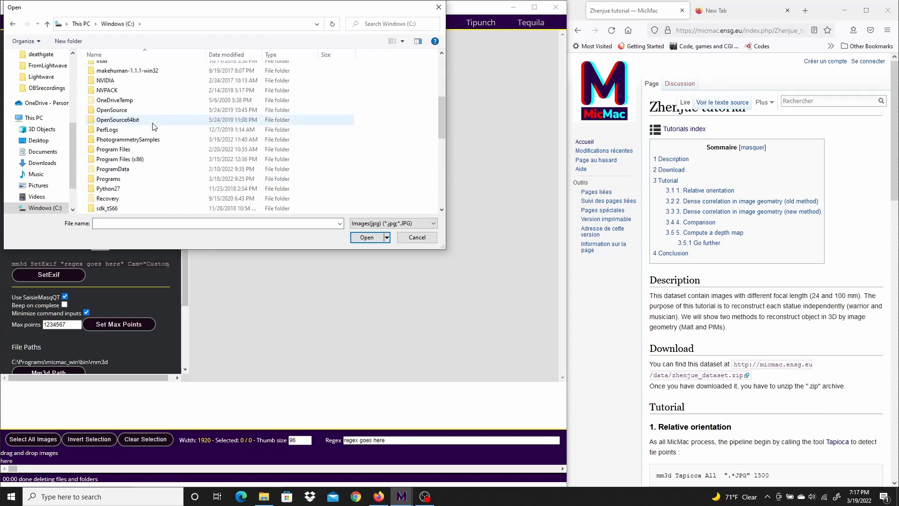
pyautogui.doubleClick(120, 81)
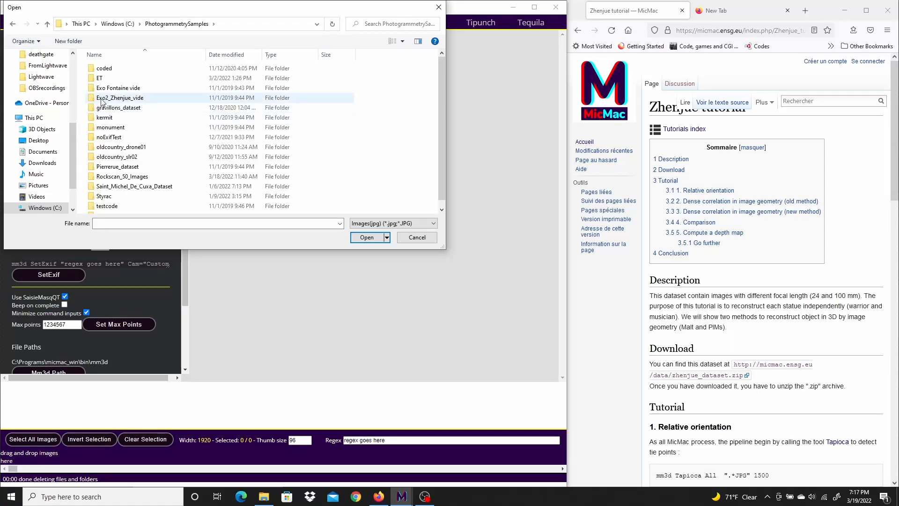
pyautogui.doubleClick(114, 98)
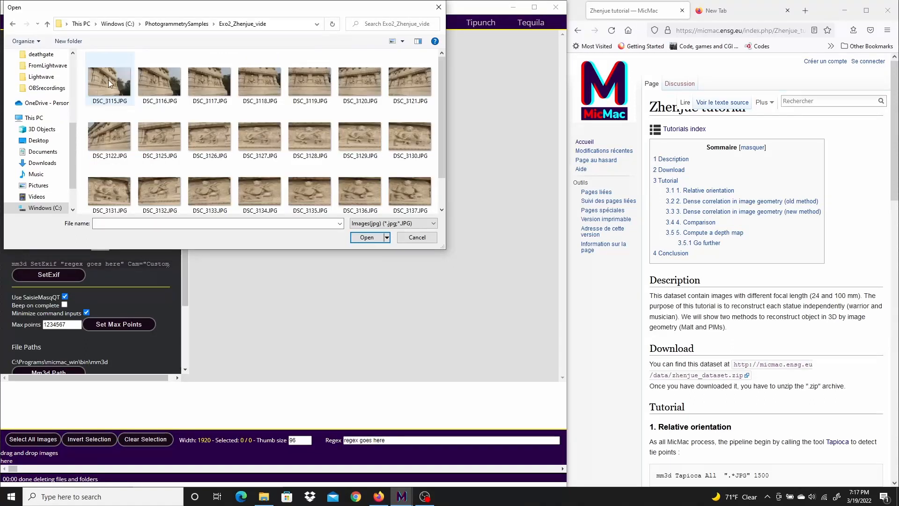
# Copy all images from DSC_3115.JPG through DSC_3139.JPG into the project and close the run output.
pyautogui.click(109, 84)
pyautogui.moveTo(441, 109); pyautogui.dragTo(443, 148)
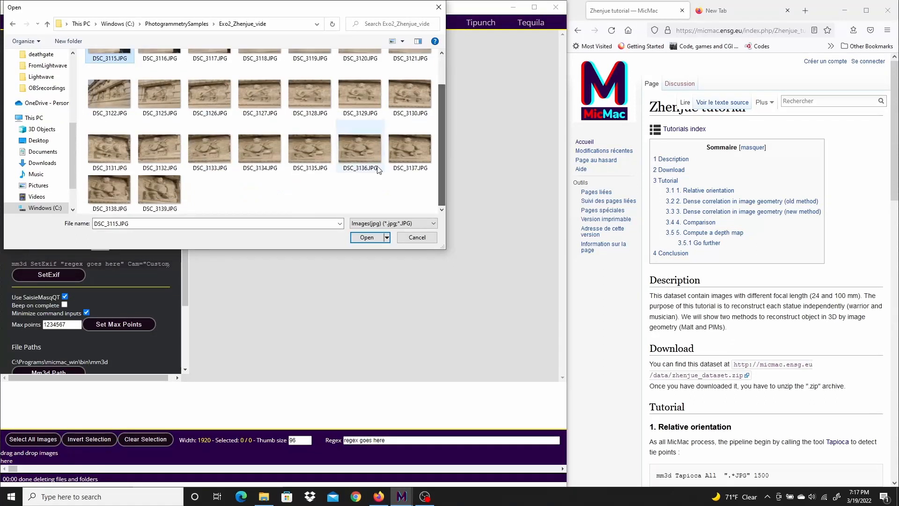
pyautogui.keyDown('shift'); pyautogui.click(164, 193); pyautogui.keyUp('shift')
pyautogui.click(366, 238)
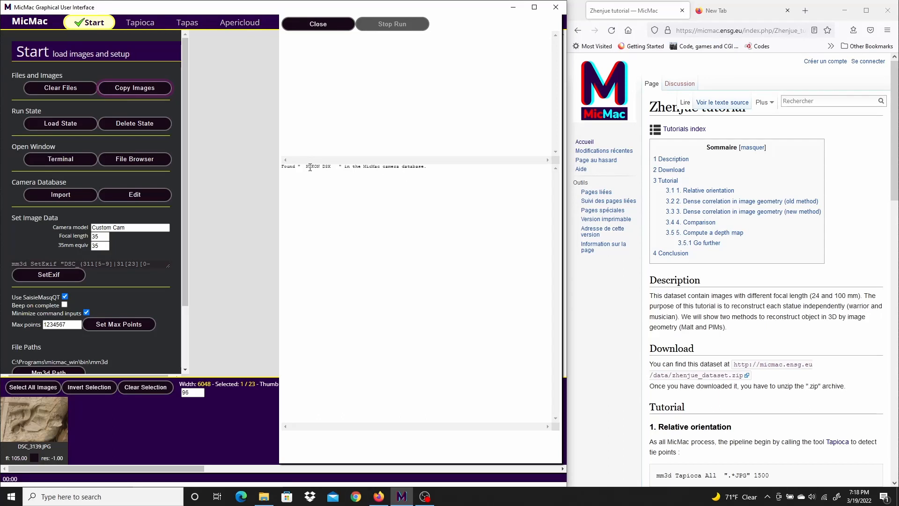
pyautogui.click(312, 22)
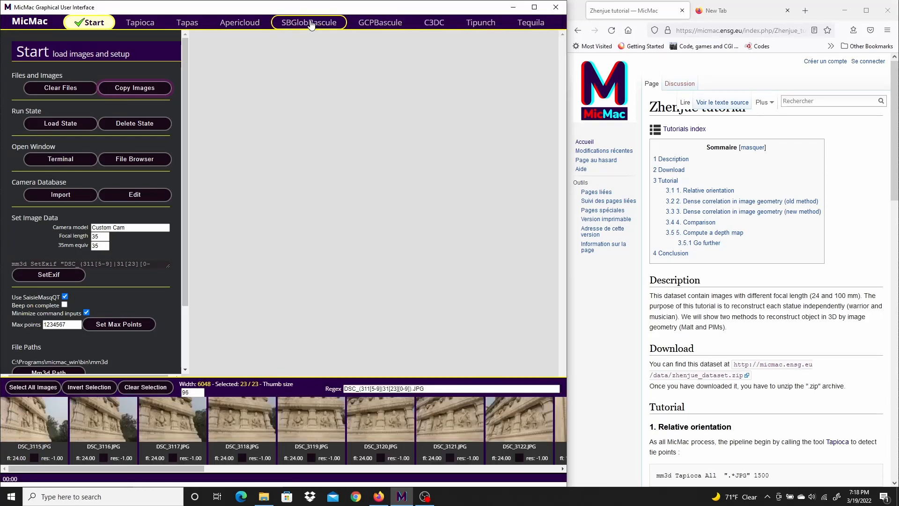
# Configure the Tapioca tie point matching with mode All and an image size of 1500.
pyautogui.moveTo(157, 469)
pyautogui.mouseDown()
pyautogui.moveTo(203, 470)
pyautogui.moveTo(144, 472)
pyautogui.mouseUp()
pyautogui.click(154, 24)
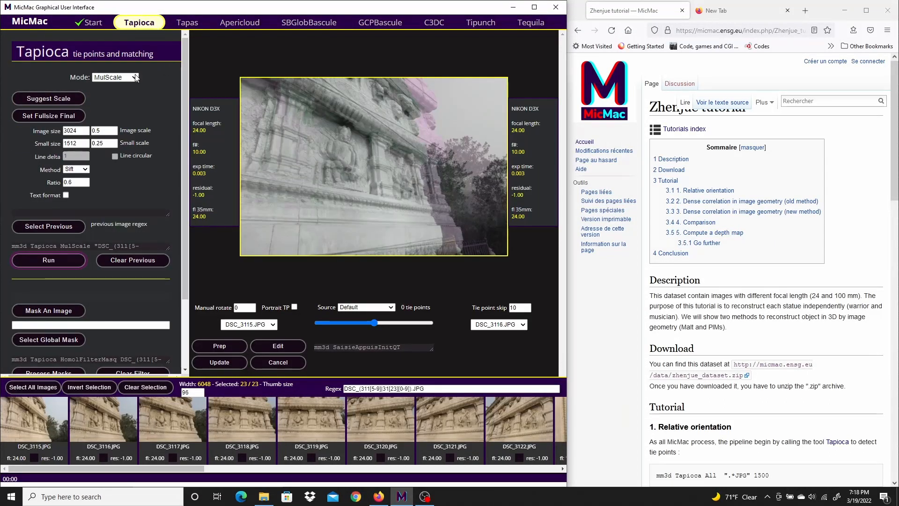
pyautogui.click(115, 77)
pyautogui.click(106, 87)
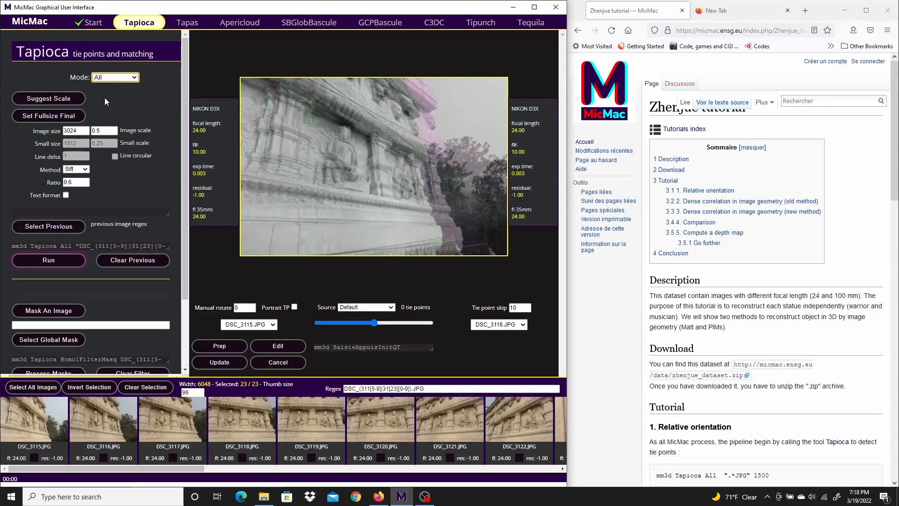
pyautogui.click(78, 131)
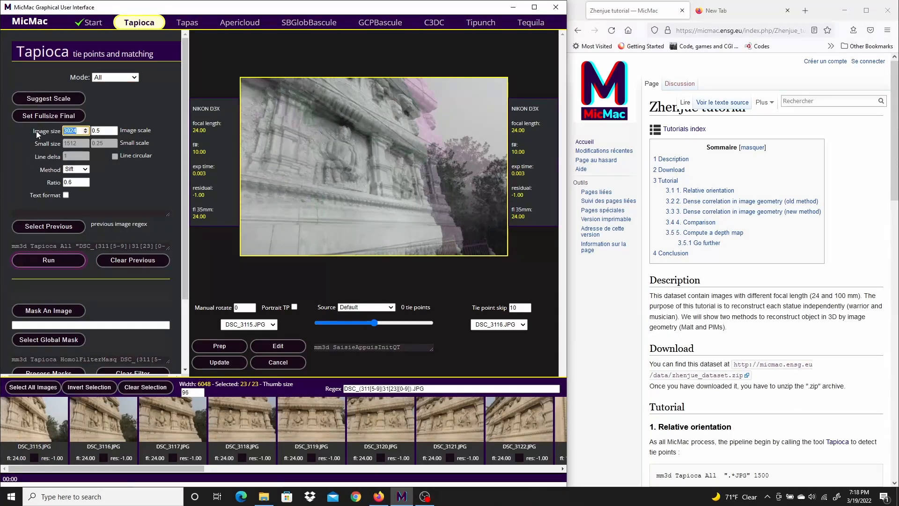
pyautogui.write('1500')
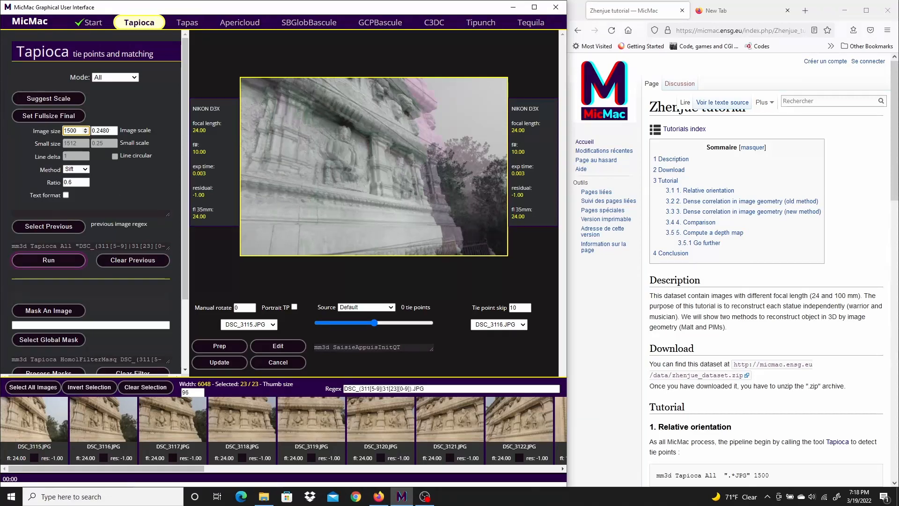
# Check the Tapioca command in the Zhenjue tutorial and run Tapioca on the loaded images.
pyautogui.scroll(-6, 827, 309)
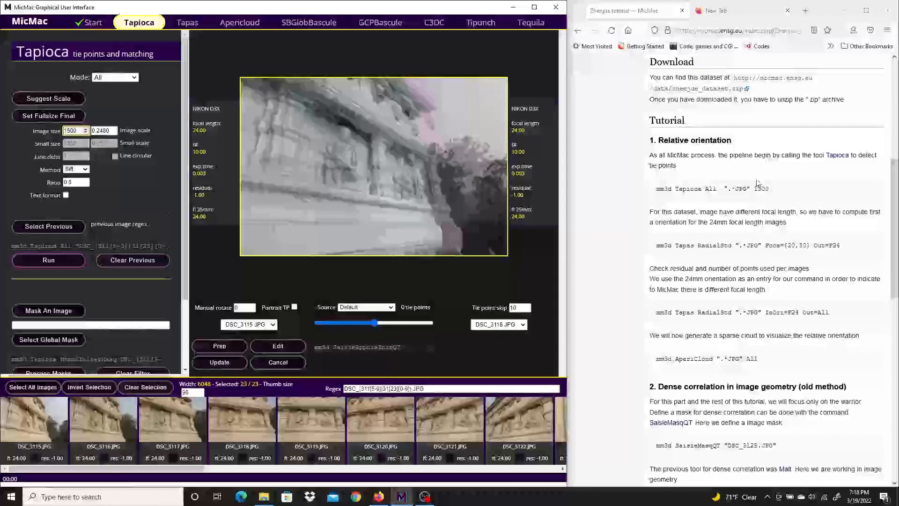
pyautogui.moveTo(769, 189); pyautogui.dragTo(655, 189)
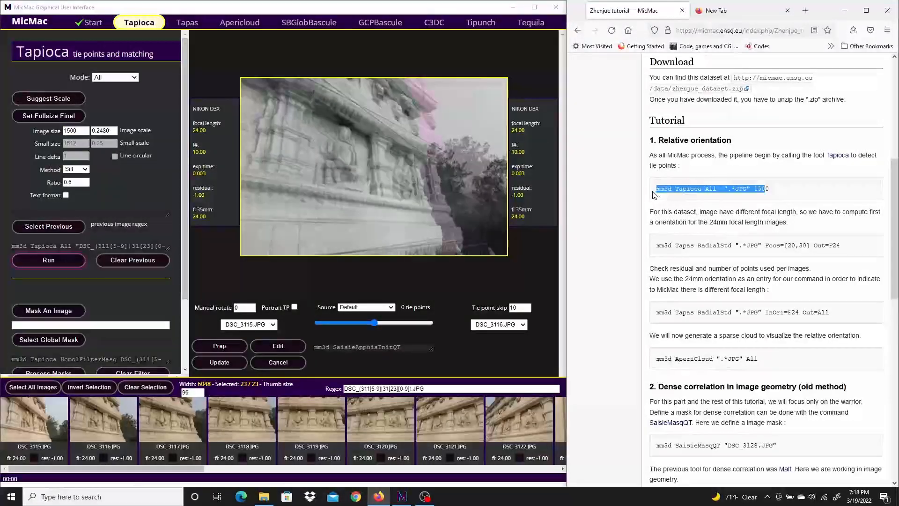
pyautogui.click(749, 188)
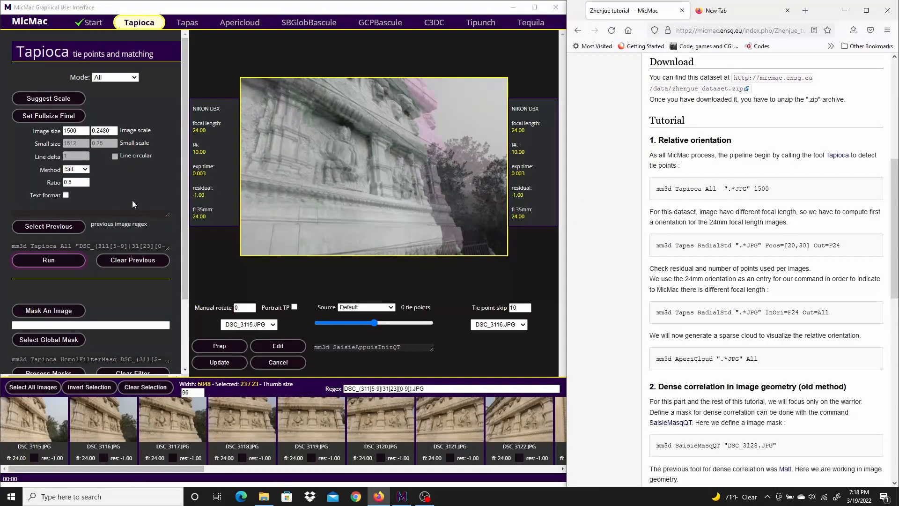
pyautogui.click(49, 260)
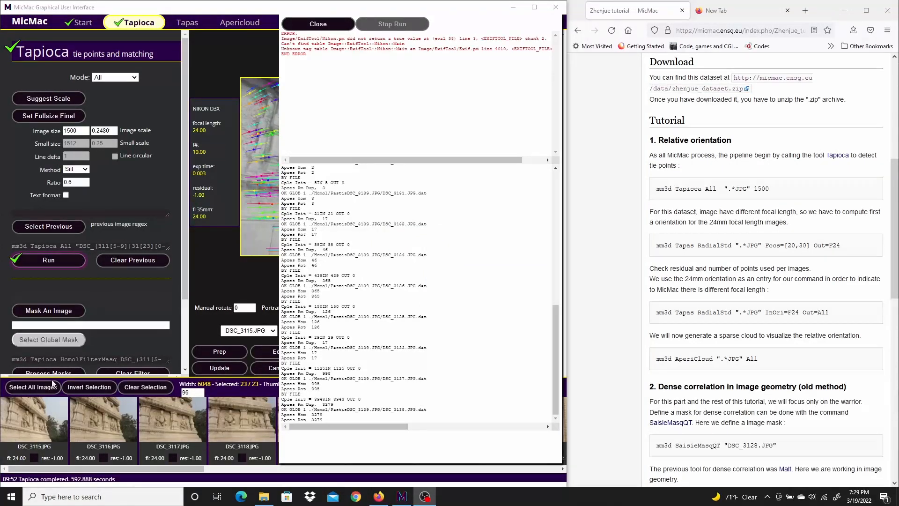
# Close the Tapioca run output and shift the blend between DSC_3115.JPG and DSC_3116.JPG slightly in the tie point preview.
pyautogui.moveTo(18, 480); pyautogui.dragTo(35, 407)
pyautogui.click(318, 24)
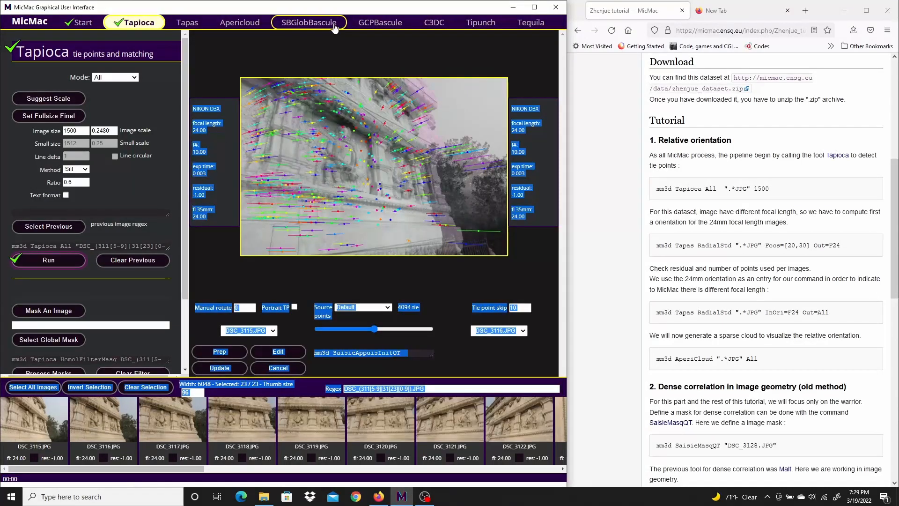
pyautogui.click(398, 290)
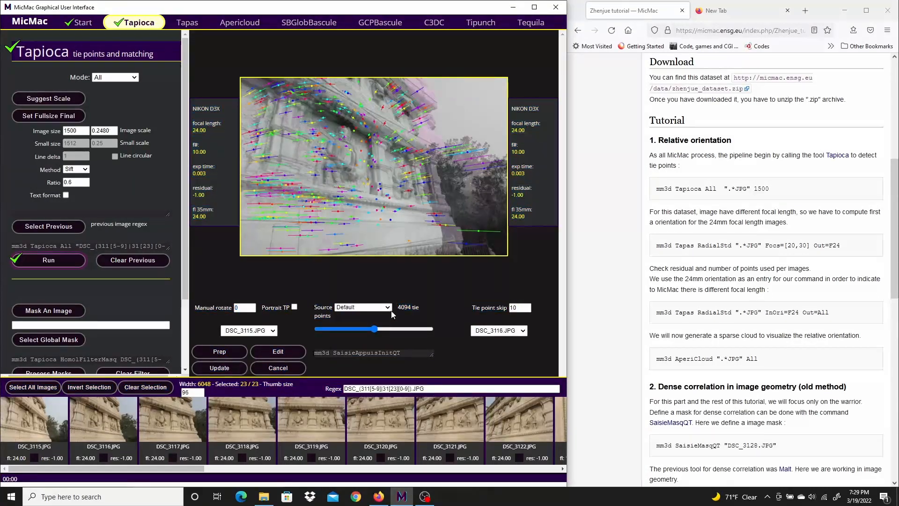
pyautogui.moveTo(373, 328)
pyautogui.mouseDown()
pyautogui.moveTo(395, 327)
pyautogui.moveTo(263, 319)
pyautogui.moveTo(448, 313)
pyautogui.moveTo(283, 312)
pyautogui.moveTo(444, 310)
pyautogui.moveTo(384, 323)
pyautogui.mouseUp()
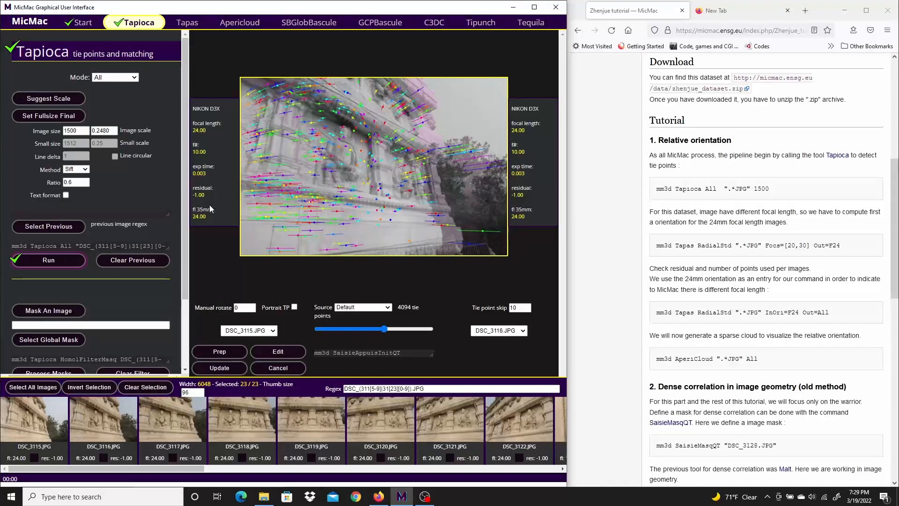
# Enlarge the Tapioca command box and compare its image pattern with the ".*JPG" pattern in the tutorial command.
pyautogui.moveTo(168, 248); pyautogui.dragTo(171, 264)
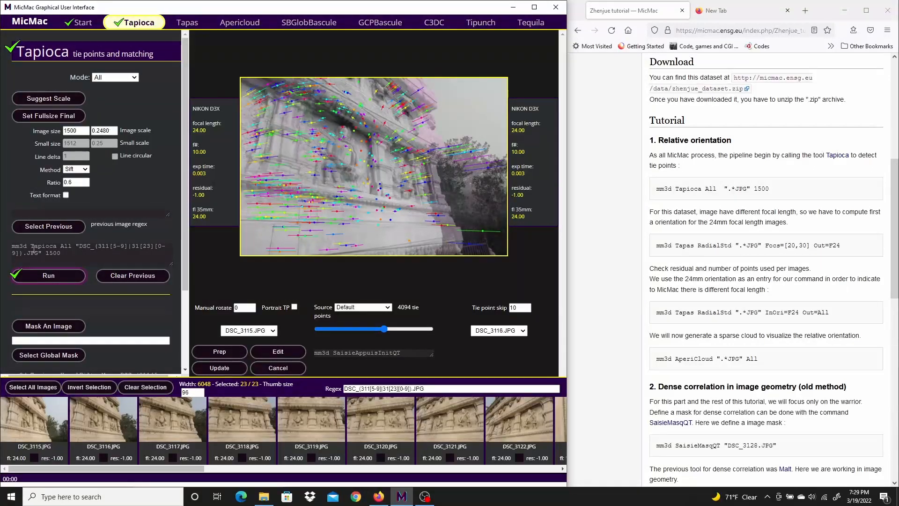
pyautogui.moveTo(12, 247); pyautogui.dragTo(36, 252)
pyautogui.click(70, 254)
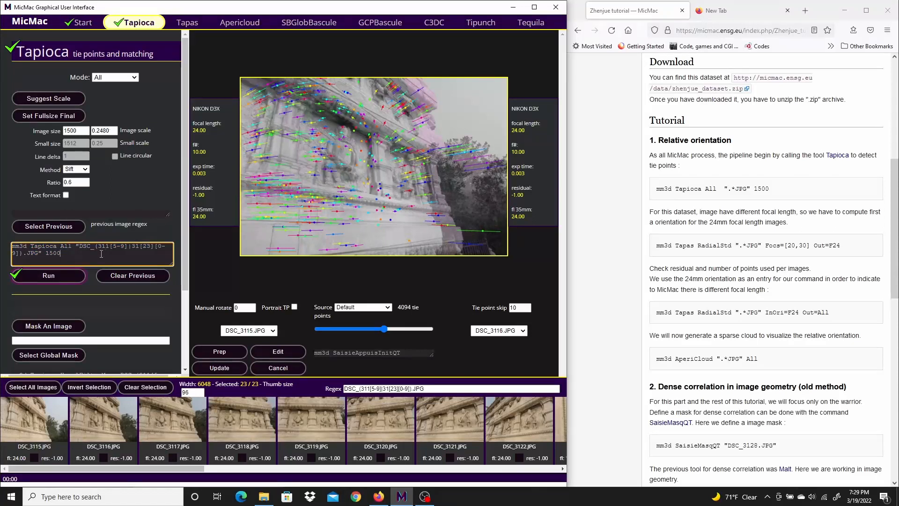
pyautogui.moveTo(78, 249); pyautogui.dragTo(42, 254)
pyautogui.click(116, 257)
pyautogui.moveTo(749, 188); pyautogui.dragTo(725, 189)
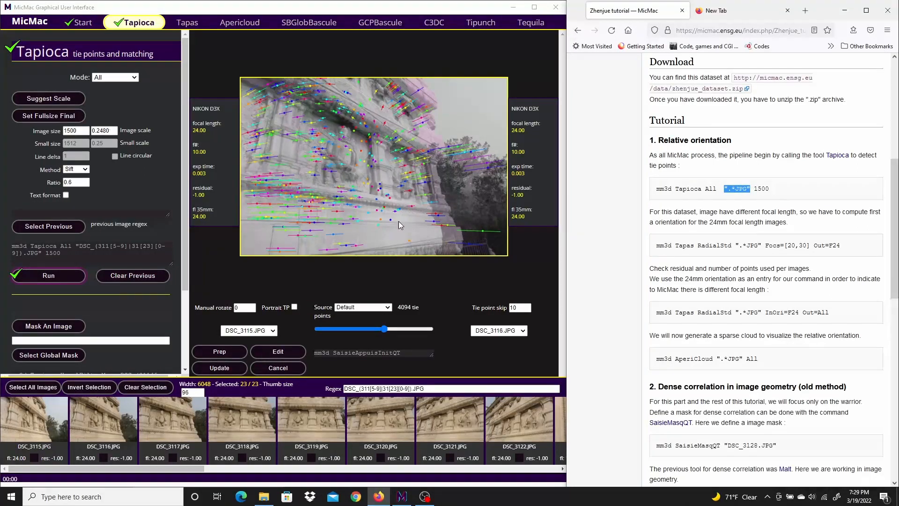
pyautogui.click(77, 247)
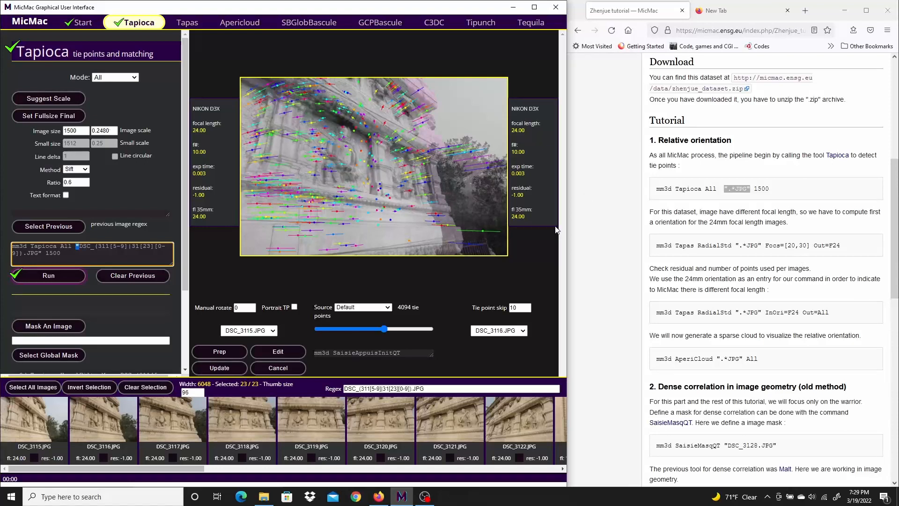
# Turn off Minimize command inputs in the Start settings.
pyautogui.scroll(-1, 94, 299)
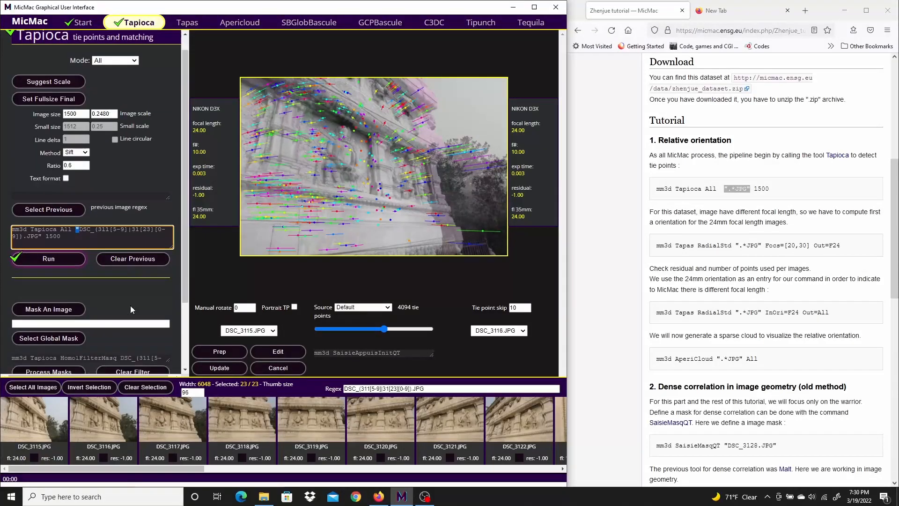
pyautogui.click(77, 24)
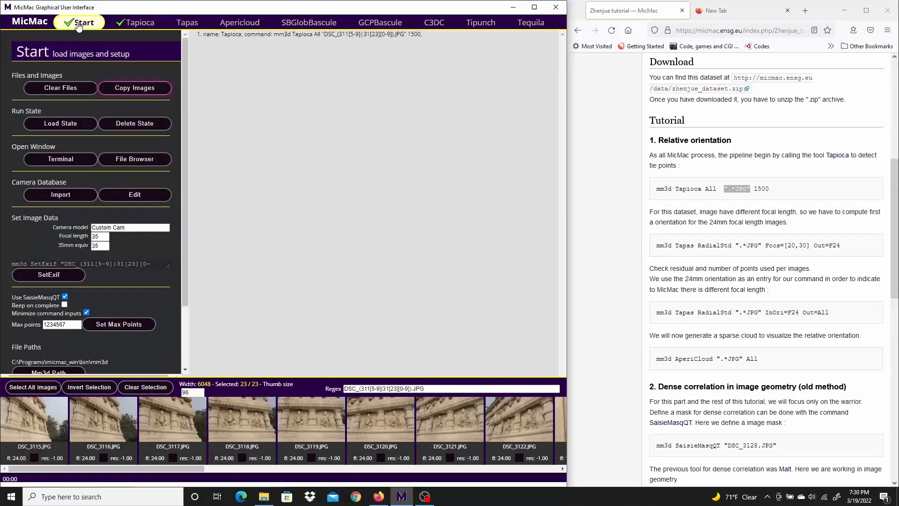
pyautogui.click(86, 312)
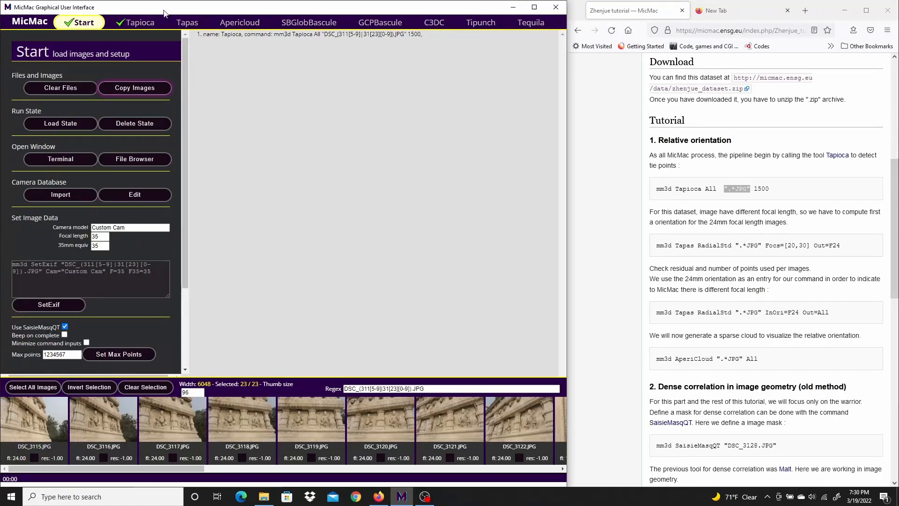
# Open the Tapas camera calculations, set the mode to RadialStd as in the tutorial, and turn off calibration in the two lens workflow.
pyautogui.click(140, 23)
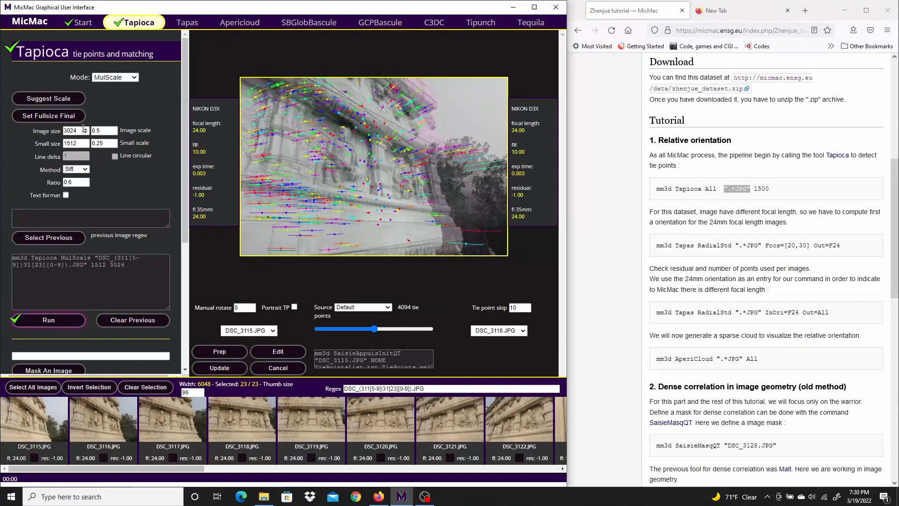
pyautogui.click(187, 23)
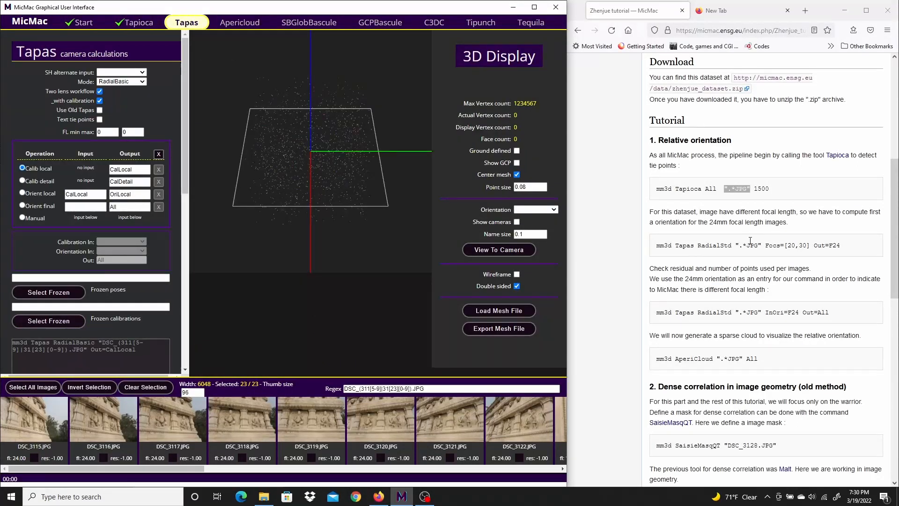
pyautogui.doubleClick(721, 245)
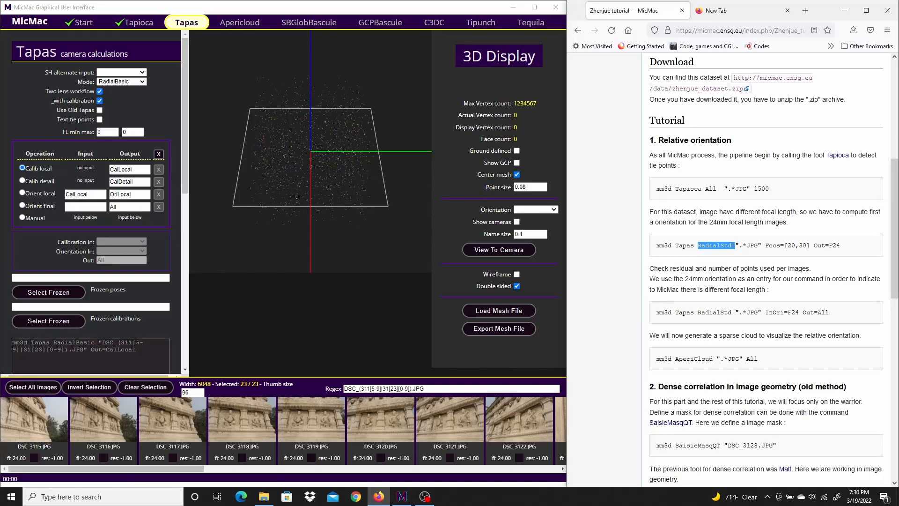
pyautogui.click(143, 80)
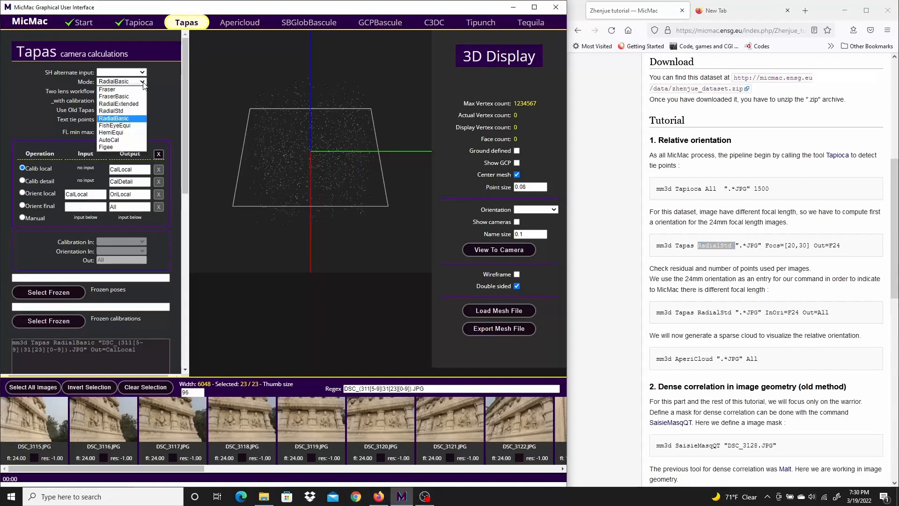
pyautogui.click(125, 110)
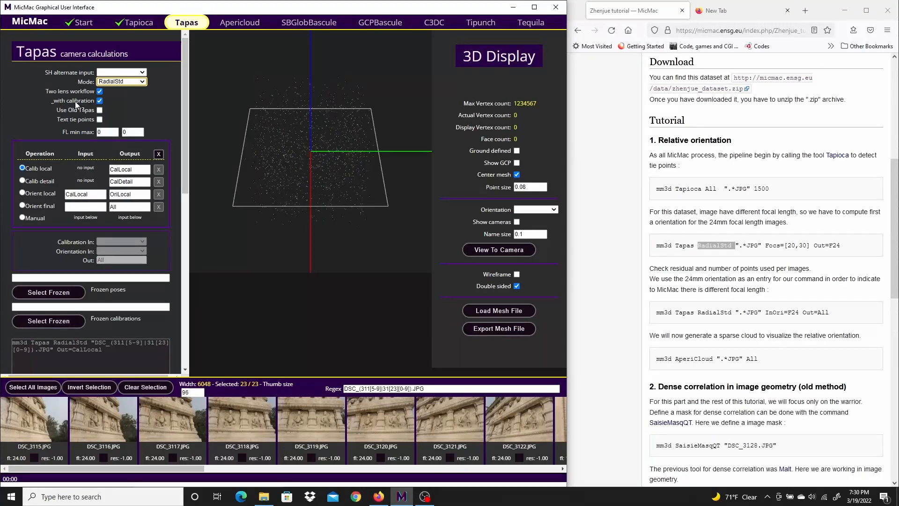
pyautogui.click(99, 100)
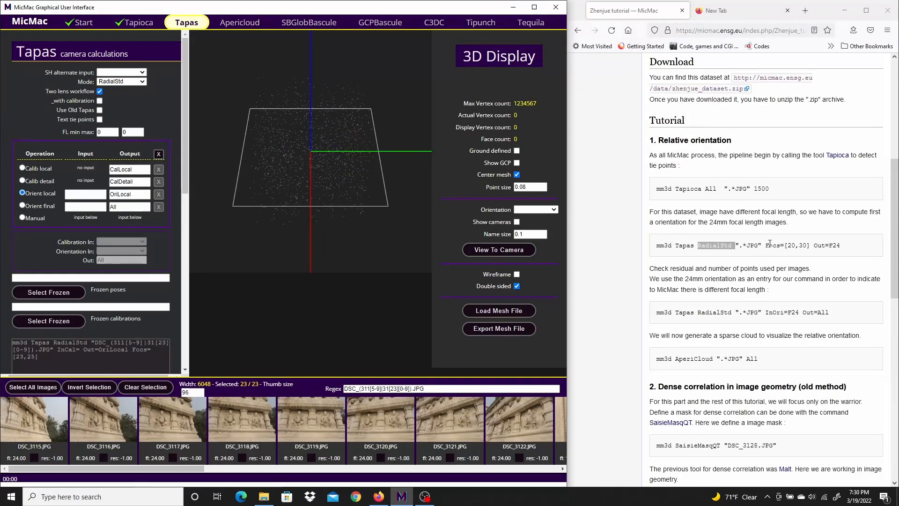
# Set the Tapas focal length range to a minimum of 20 and a maximum of 30, matching the tutorial's Focs option.
pyautogui.moveTo(767, 246); pyautogui.dragTo(808, 246)
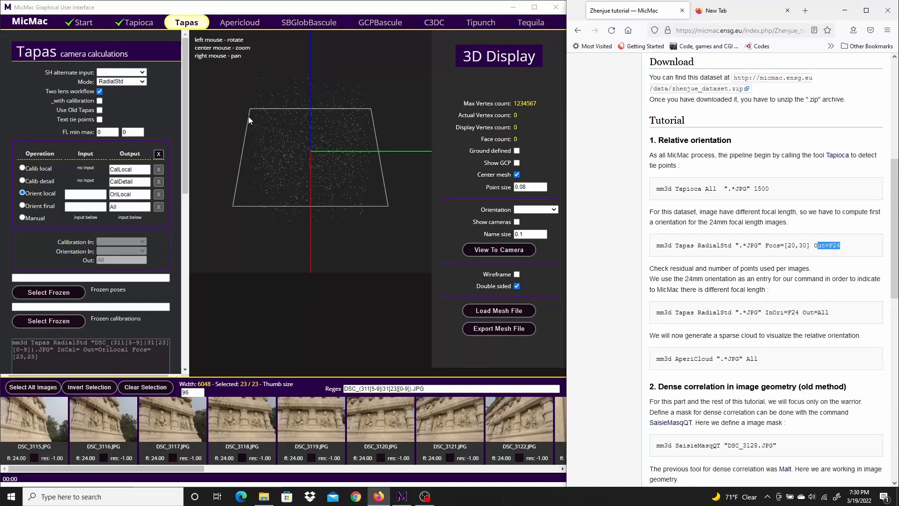
pyautogui.click(66, 132)
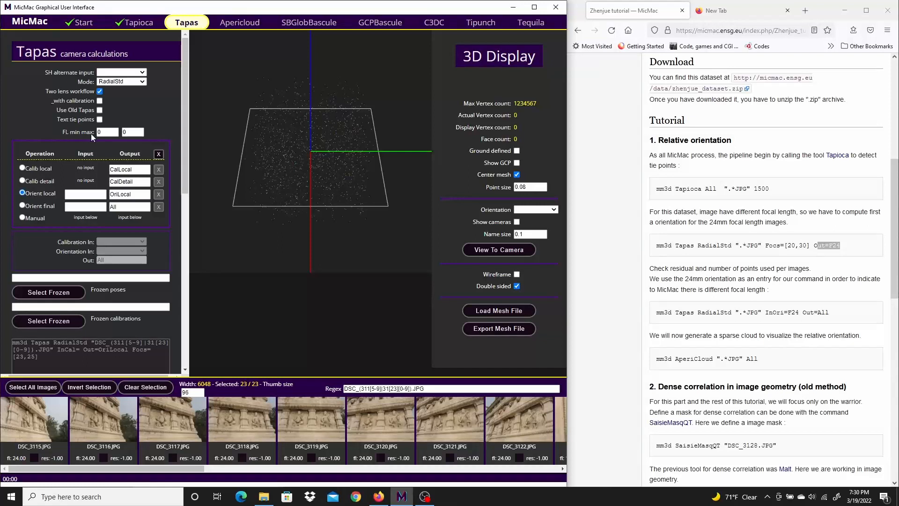
pyautogui.write('20')
pyautogui.click(128, 132)
pyautogui.write('30')
# Name the Orient local output F24, check it against the tutorial command, and run Tapas.
pyautogui.doubleClick(136, 193)
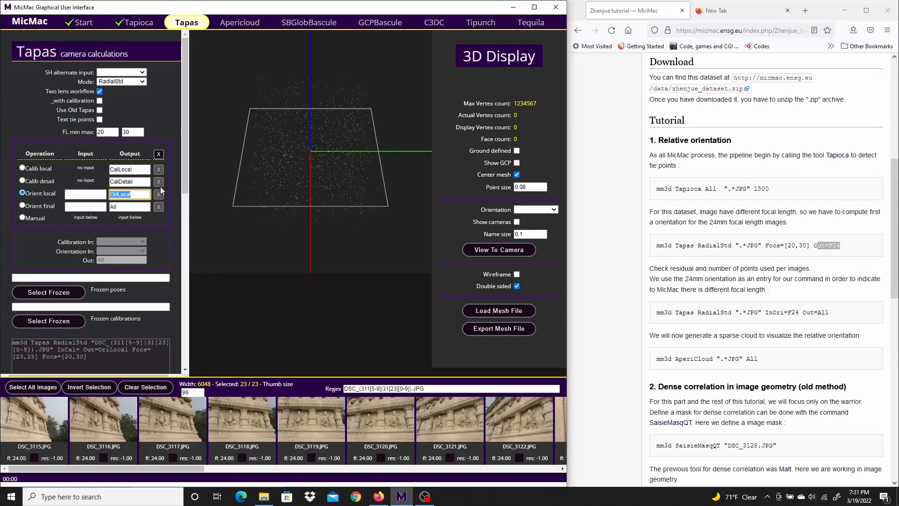
pyautogui.write('F24')
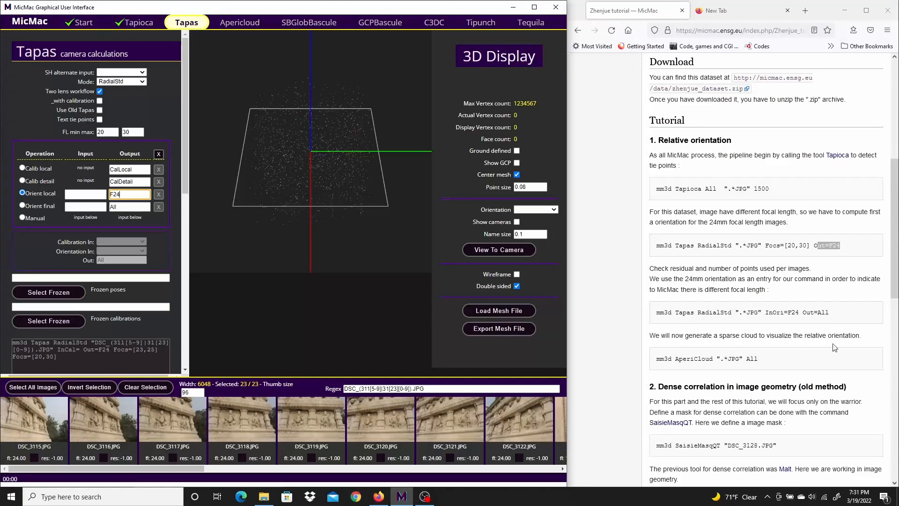
pyautogui.click(858, 249)
pyautogui.moveTo(842, 244); pyautogui.dragTo(817, 247)
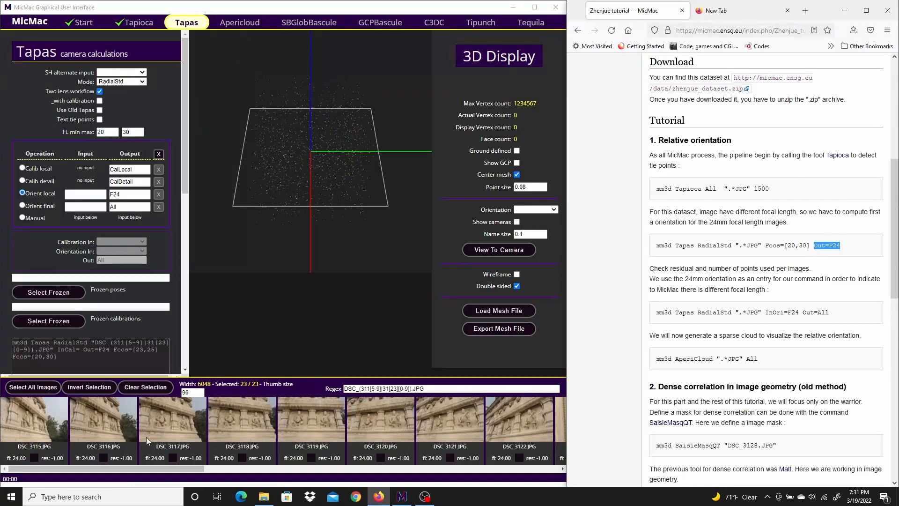
pyautogui.moveTo(183, 162); pyautogui.dragTo(167, 225)
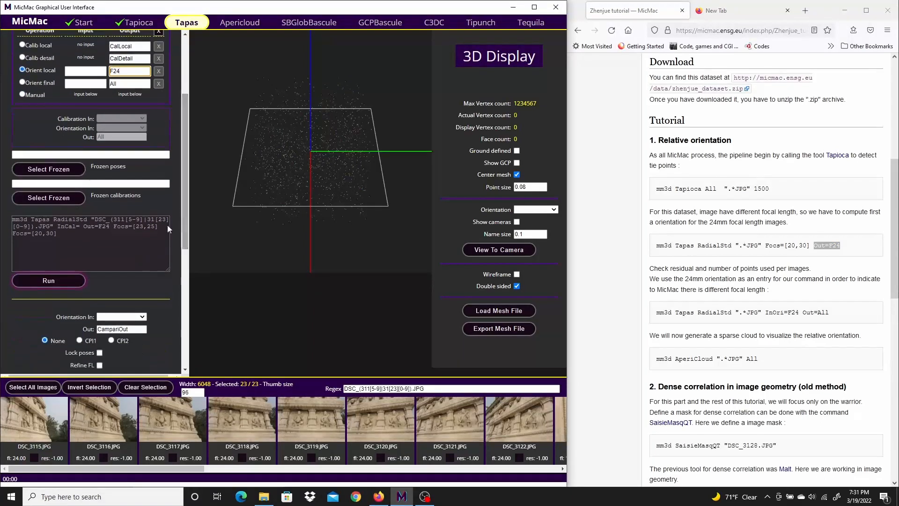
pyautogui.click(31, 280)
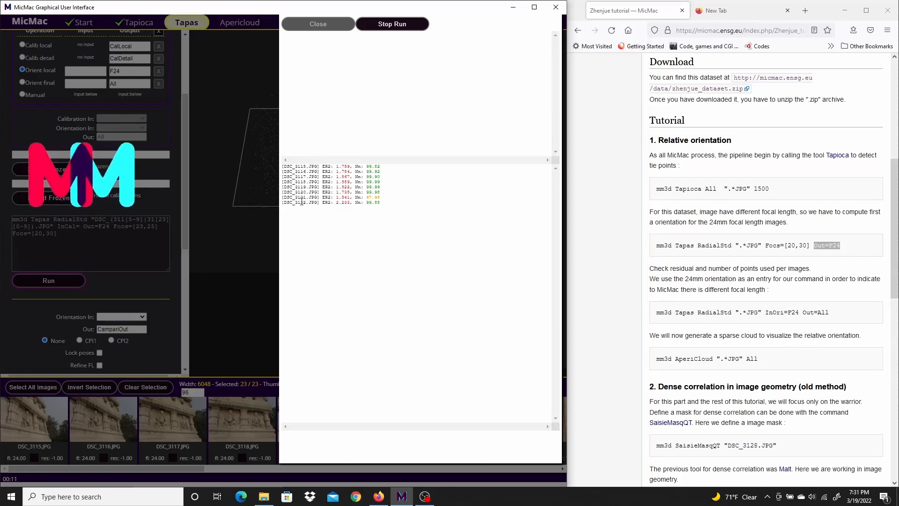
# Compare the wall photos with the warrior close-ups in the Exo2_Zhenjue_vide folder, from DSC_3115.JPG to DSC_3128.JPG, in File Explorer.
pyautogui.click(264, 496)
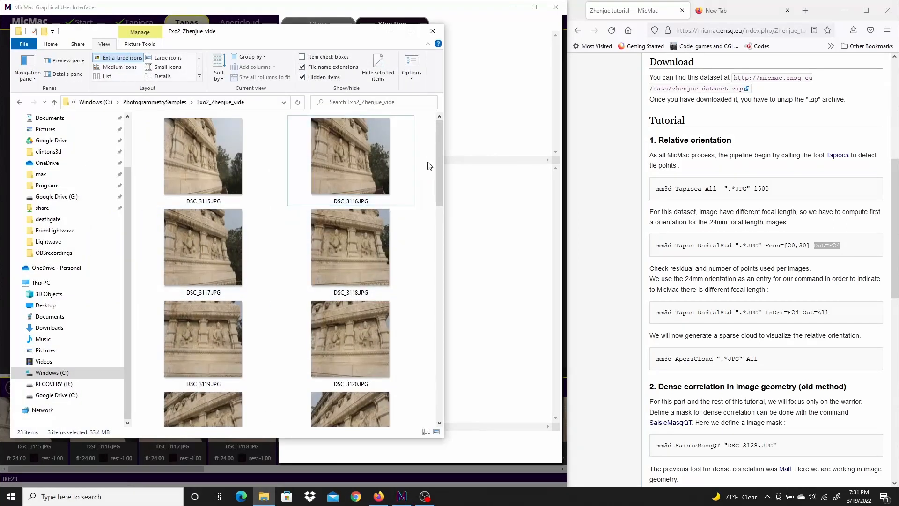
pyautogui.moveTo(442, 150)
pyautogui.mouseDown()
pyautogui.moveTo(440, 175)
pyautogui.moveTo(440, 142)
pyautogui.mouseUp()
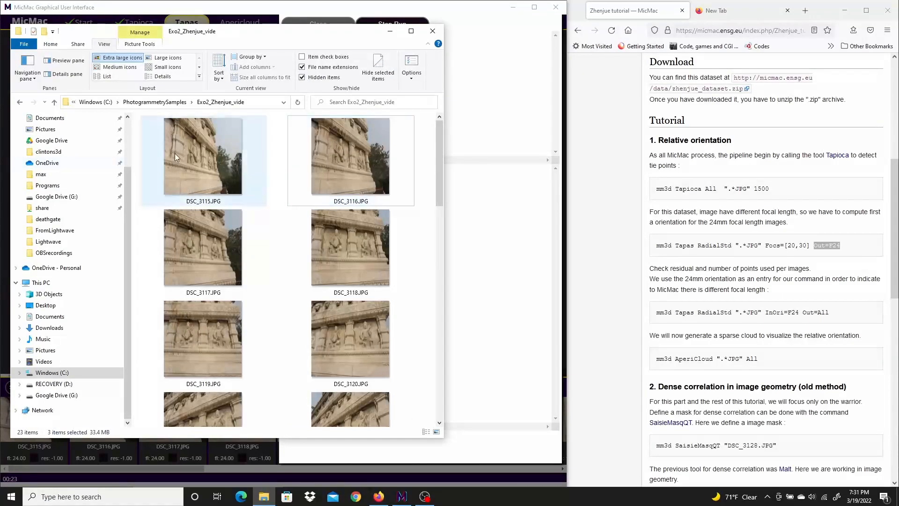
pyautogui.click(198, 153)
pyautogui.moveTo(436, 160); pyautogui.dragTo(456, 227)
pyautogui.click(353, 186)
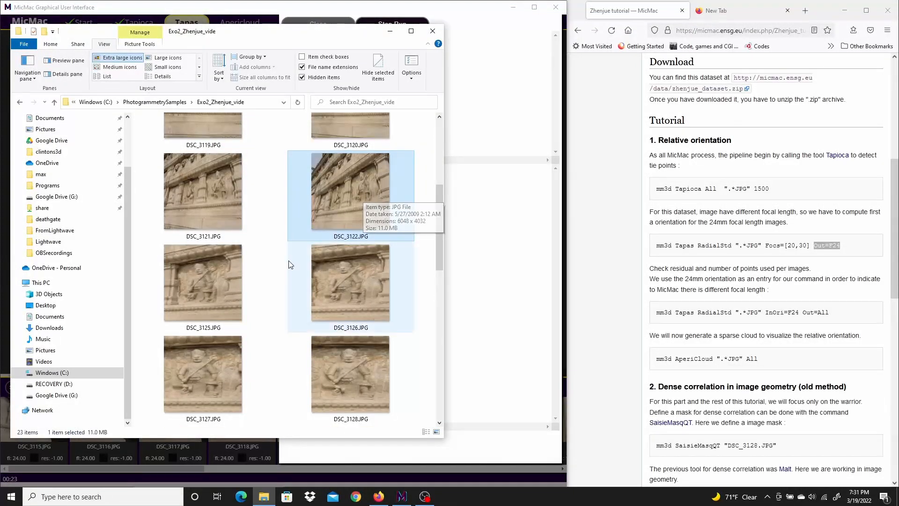
pyautogui.click(207, 285)
pyautogui.click(334, 281)
pyautogui.click(207, 365)
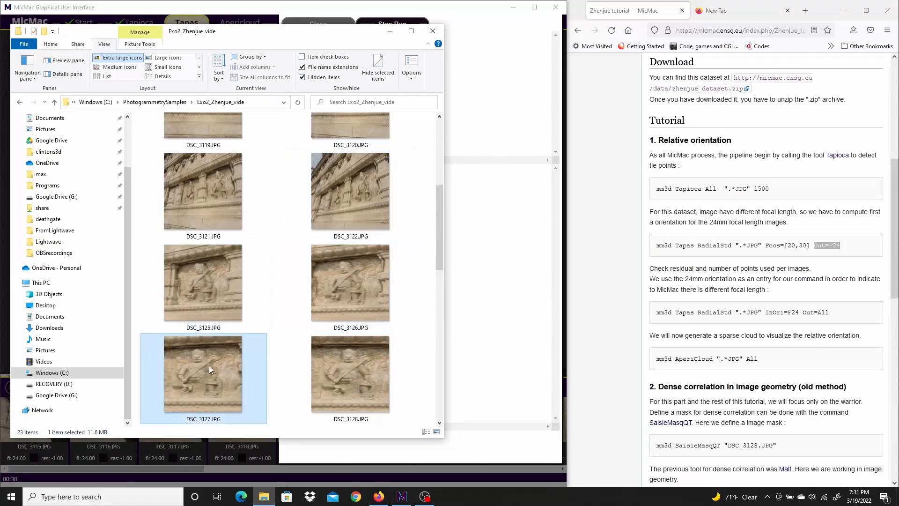
pyautogui.click(344, 374)
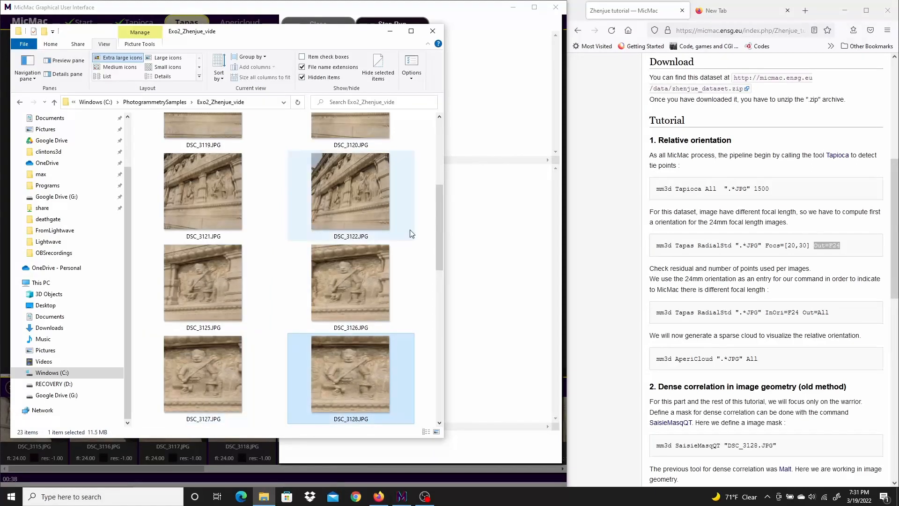
pyautogui.click(386, 32)
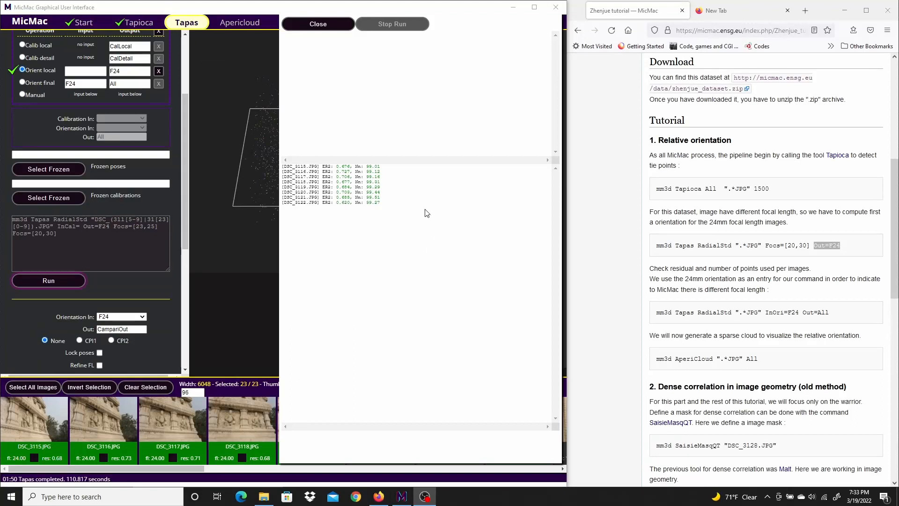
# Close the Tapas run output and choose the Orient final operation, checking its settings against the tutorial's InOri=F24 Out=All command.
pyautogui.click(324, 24)
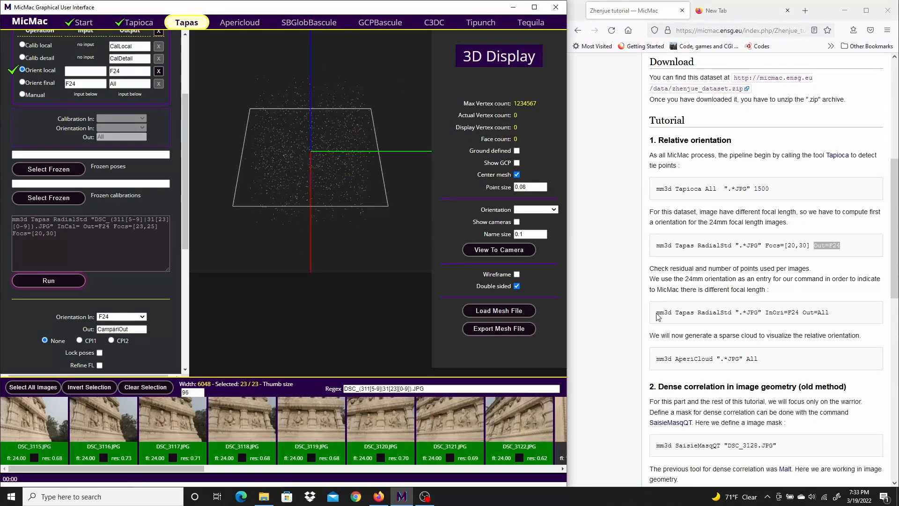
pyautogui.moveTo(657, 312); pyautogui.dragTo(709, 315)
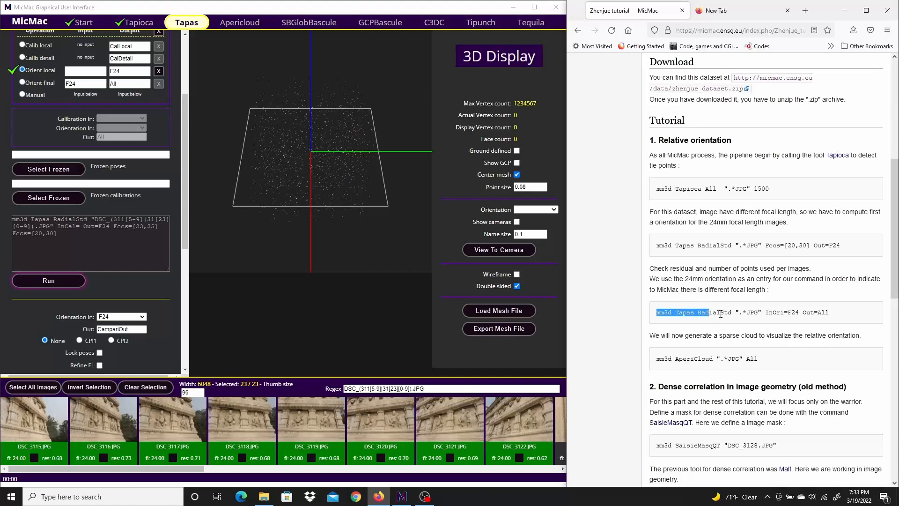
pyautogui.doubleClick(720, 313)
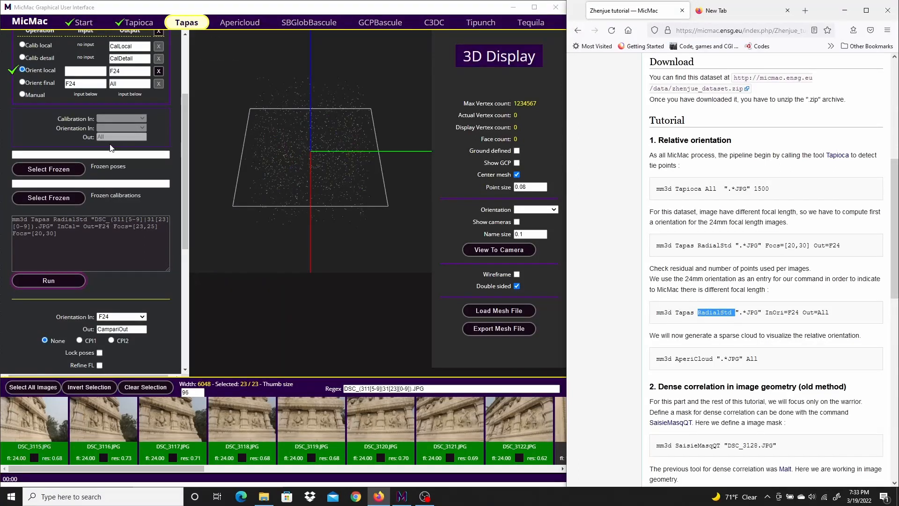
pyautogui.scroll(3, 114, 108)
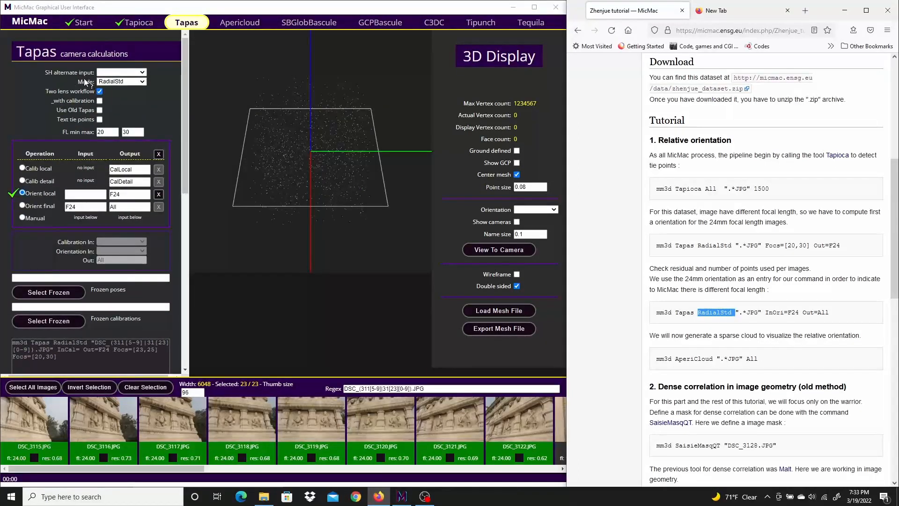
pyautogui.moveTo(762, 312); pyautogui.dragTo(737, 311)
pyautogui.click(799, 313)
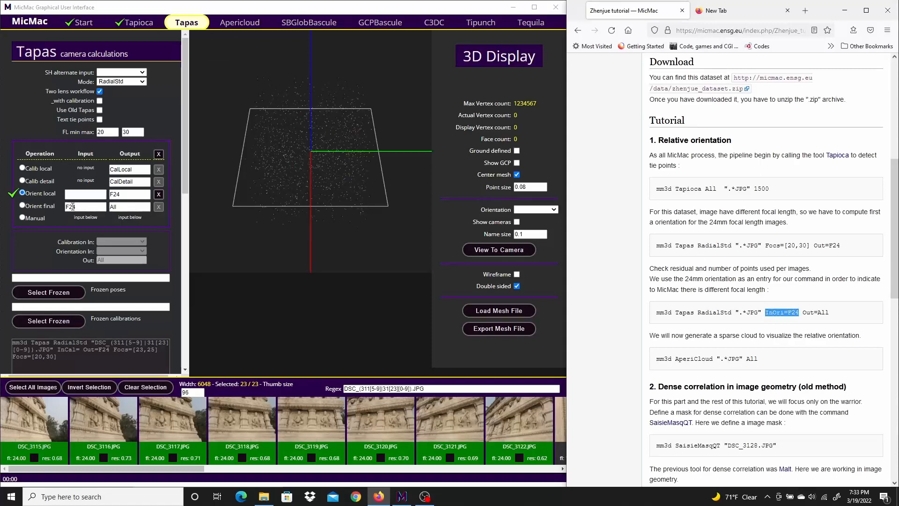
pyautogui.click(22, 205)
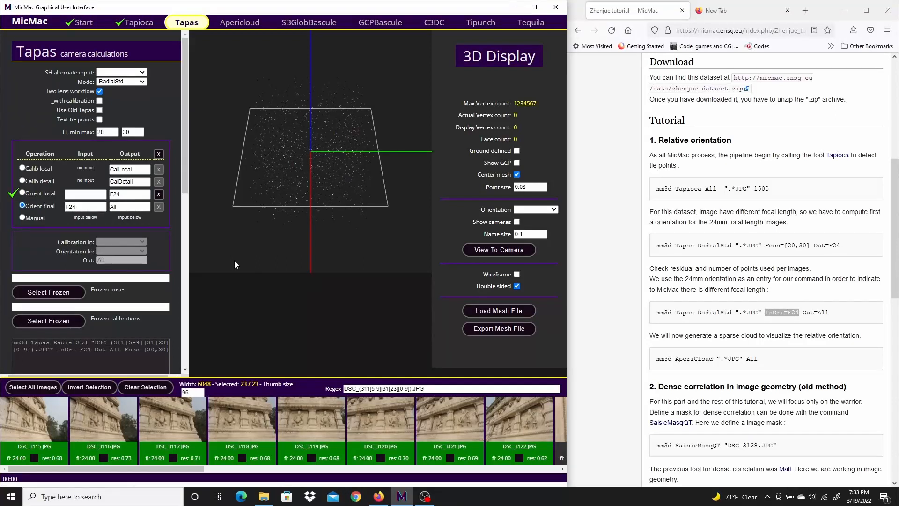
pyautogui.moveTo(831, 313); pyautogui.dragTo(806, 314)
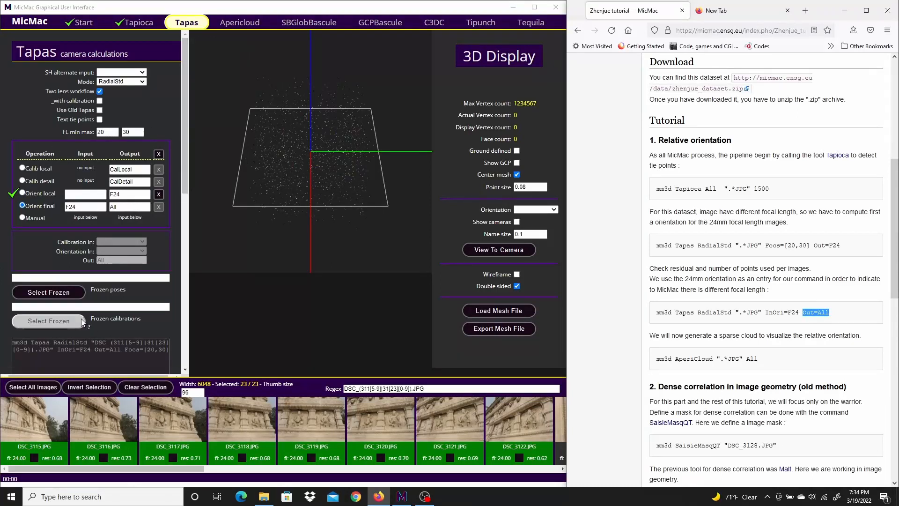
# Remove the Focs option from the Tapas command by setting both the minimum and maximum focal length to 0.
pyautogui.scroll(-2, 74, 327)
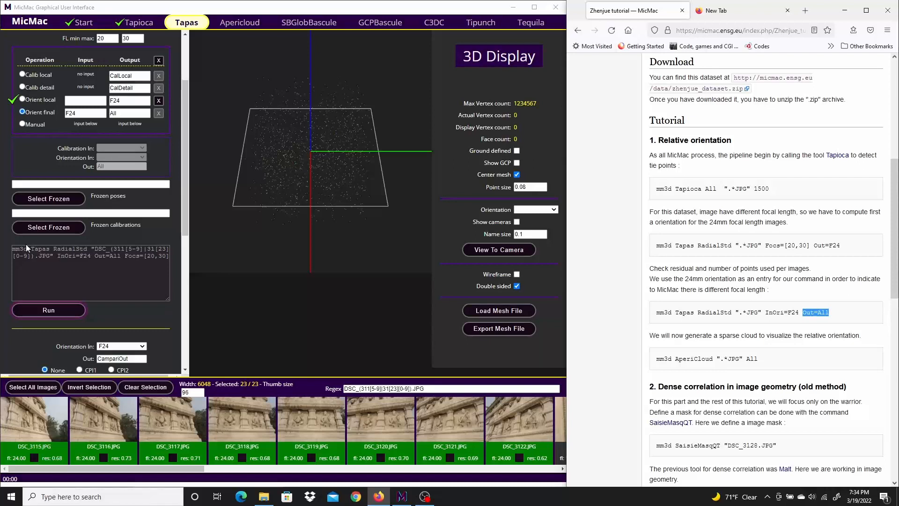
pyautogui.moveTo(93, 249); pyautogui.dragTo(54, 257)
pyautogui.click(124, 257)
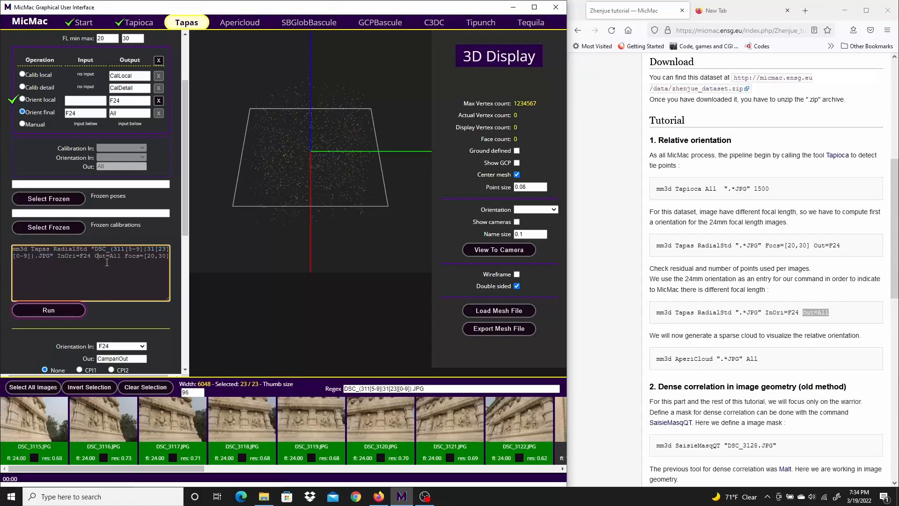
pyautogui.moveTo(139, 257); pyautogui.dragTo(167, 256)
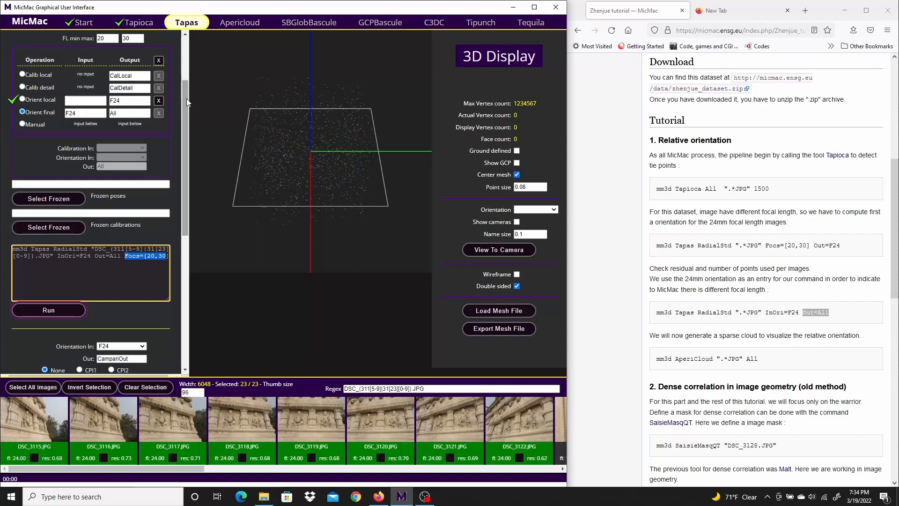
pyautogui.scroll(2, 187, 98)
pyautogui.doubleClick(107, 132)
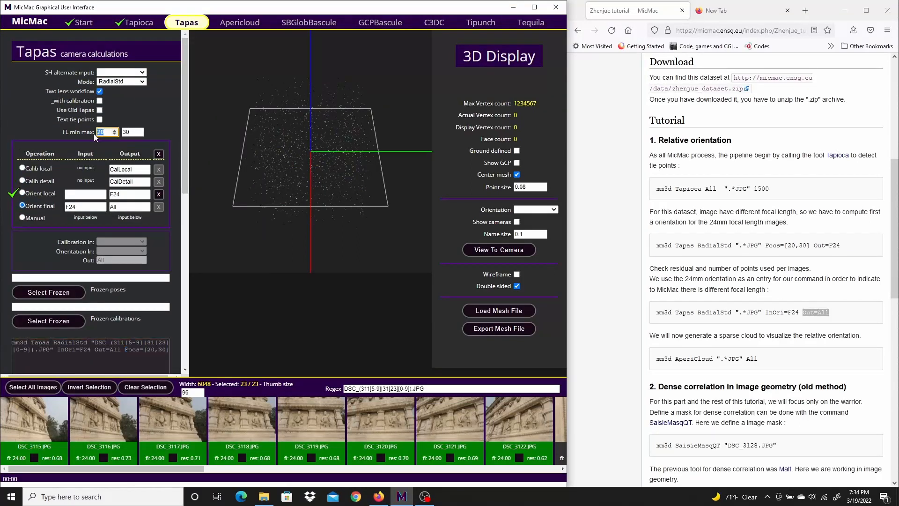
pyautogui.write('0')
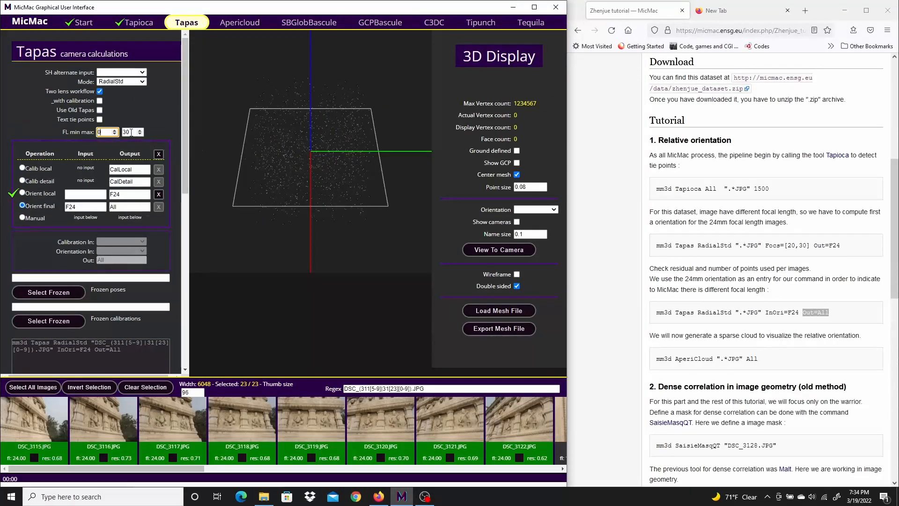
pyautogui.doubleClick(133, 131)
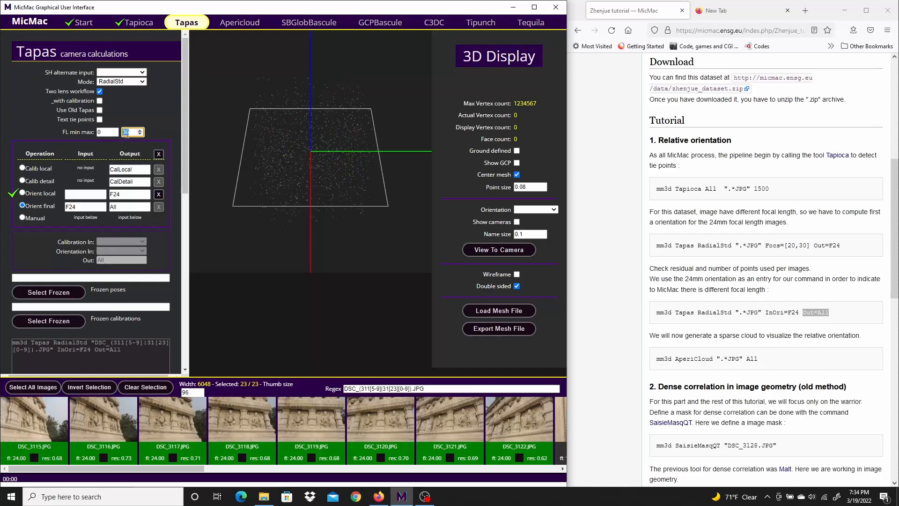
pyautogui.write('0')
pyautogui.click(123, 351)
pyautogui.moveTo(124, 351)
pyautogui.mouseDown()
pyautogui.moveTo(13, 344)
pyautogui.moveTo(110, 351)
pyautogui.mouseUp()
pyautogui.click(145, 352)
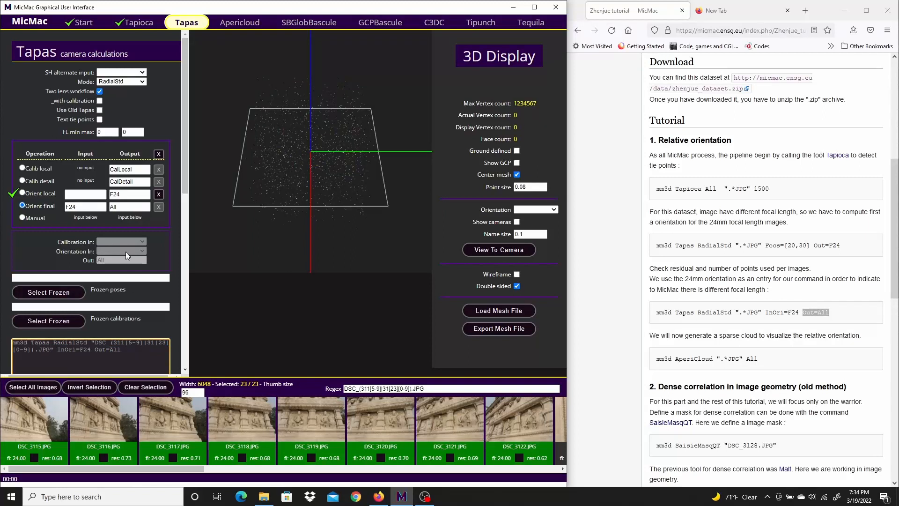
pyautogui.moveTo(184, 120); pyautogui.dragTo(186, 164)
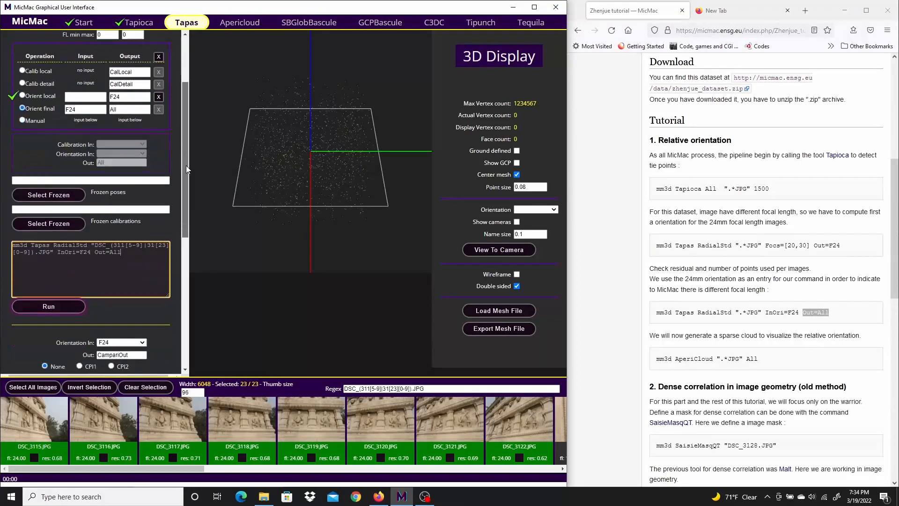
# Run Tapas on all images with InOri=F24 and Out=All, and close the run output once it completes.
pyautogui.click(47, 308)
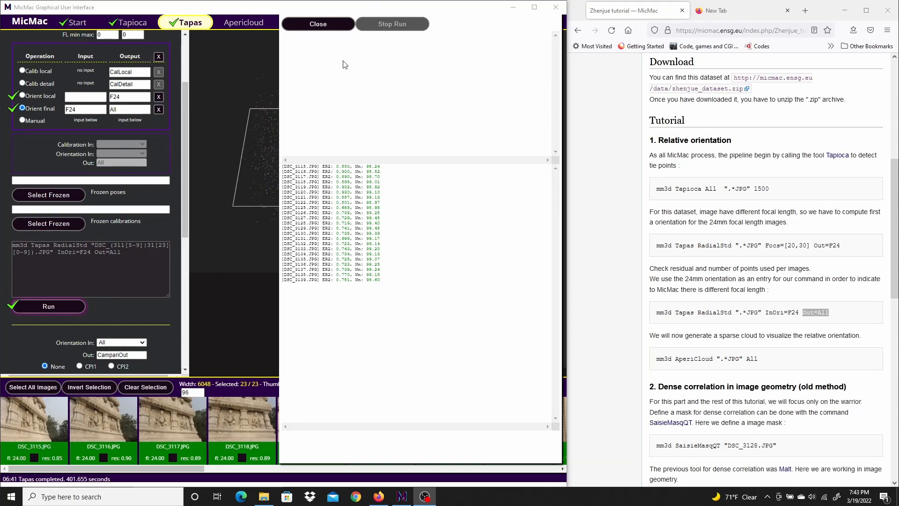
pyautogui.click(319, 24)
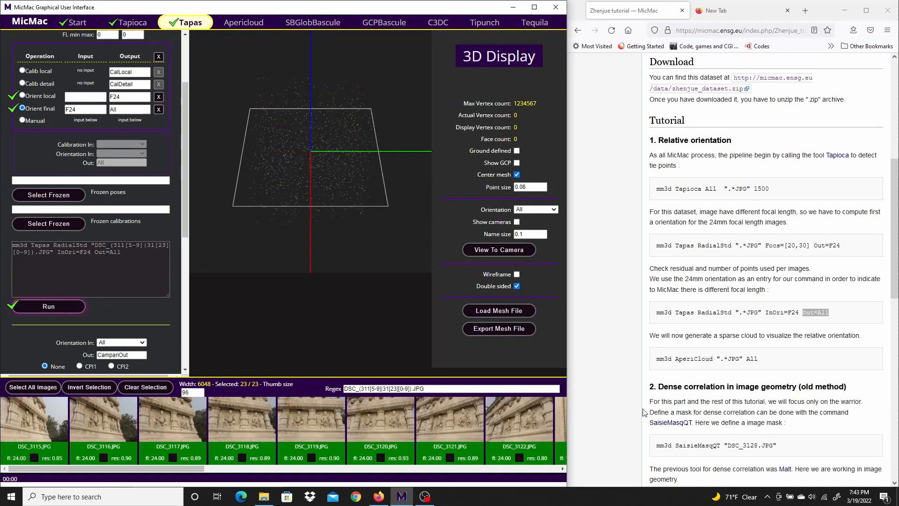
# Generate the Apericloud sparse point cloud from the All orientation, matching the tutorial's AperiCloud command, and close the run output.
pyautogui.moveTo(758, 358); pyautogui.dragTo(660, 358)
pyautogui.click(774, 359)
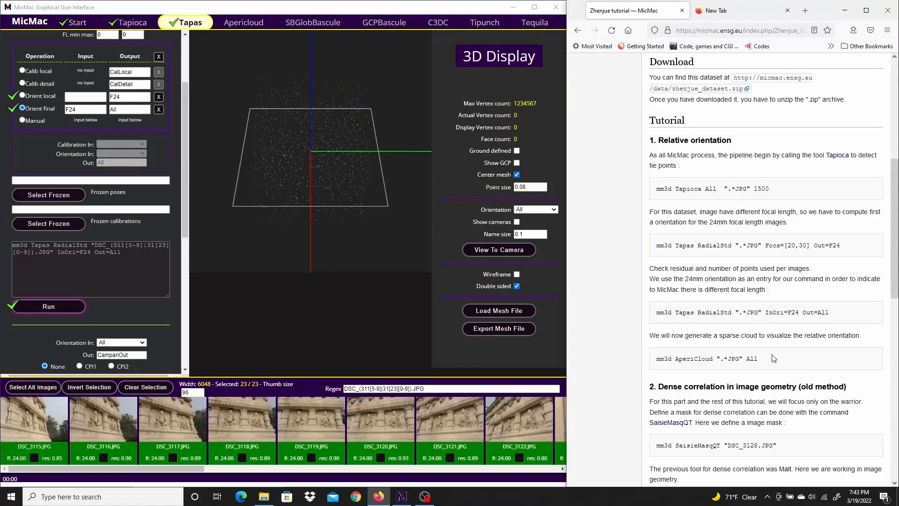
pyautogui.click(242, 24)
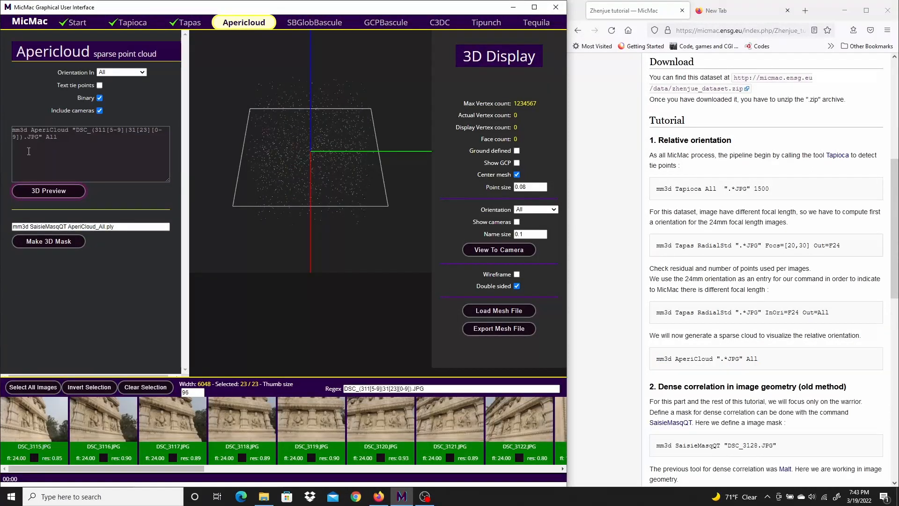
pyautogui.click(47, 192)
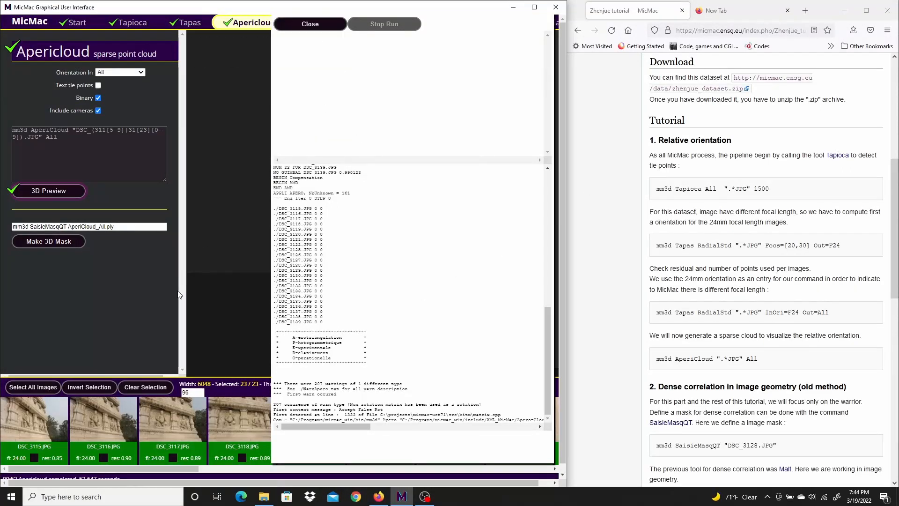
pyautogui.scroll(-1, 179, 294)
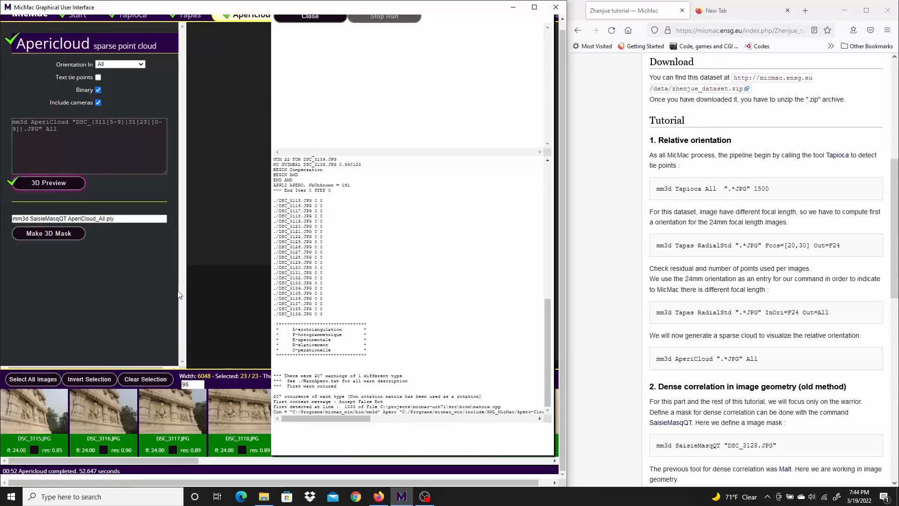
pyautogui.click(320, 21)
# Examine the sparse point cloud of the wall reliefs and the camera positions from several angles in the 3D display.
pyautogui.scroll(5, 347, 149)
pyautogui.moveTo(357, 123); pyautogui.dragTo(277, 63)
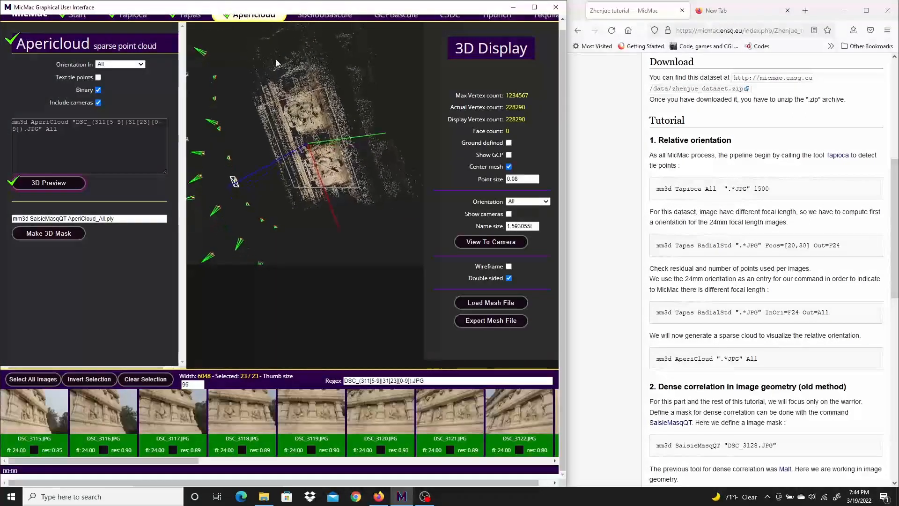
pyautogui.moveTo(342, 217); pyautogui.dragTo(280, 209)
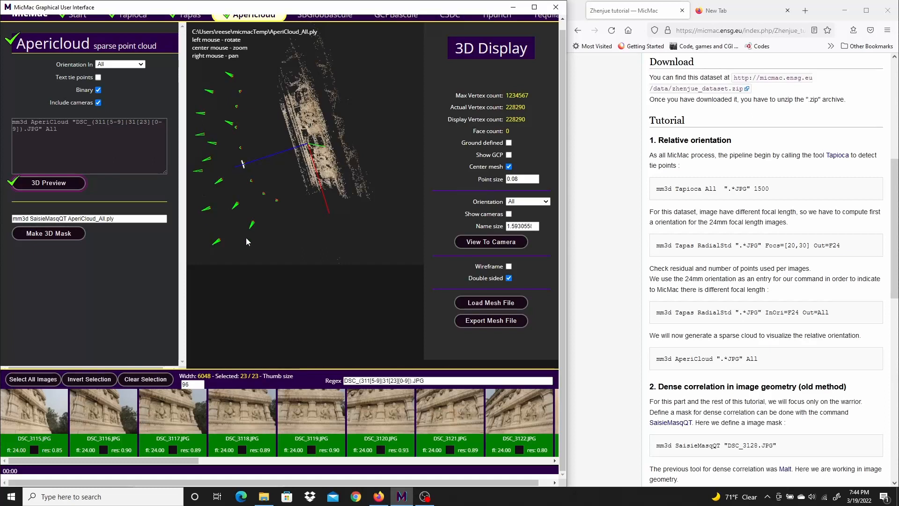
pyautogui.moveTo(266, 197); pyautogui.dragTo(349, 151)
pyautogui.scroll(8, 348, 150)
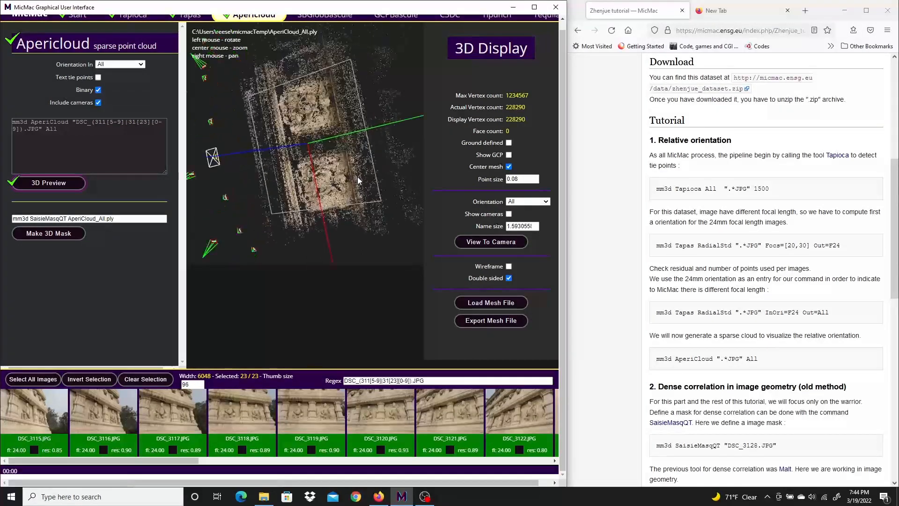
pyautogui.moveTo(373, 197); pyautogui.dragTo(277, 191)
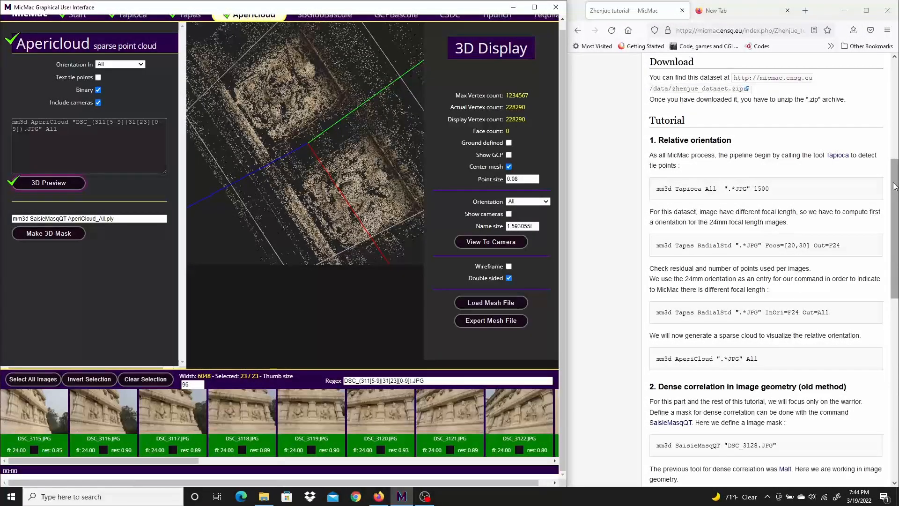
# Consult the tutorial's 3D mask section and open AperiCloud_All.ply in the mask selection tool with both reliefs in view.
pyautogui.moveTo(894, 186); pyautogui.dragTo(896, 344)
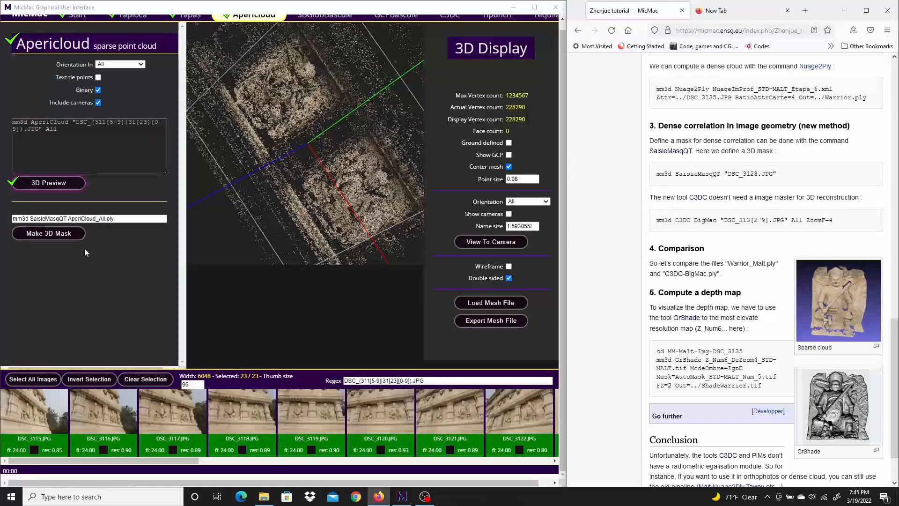
pyautogui.click(62, 237)
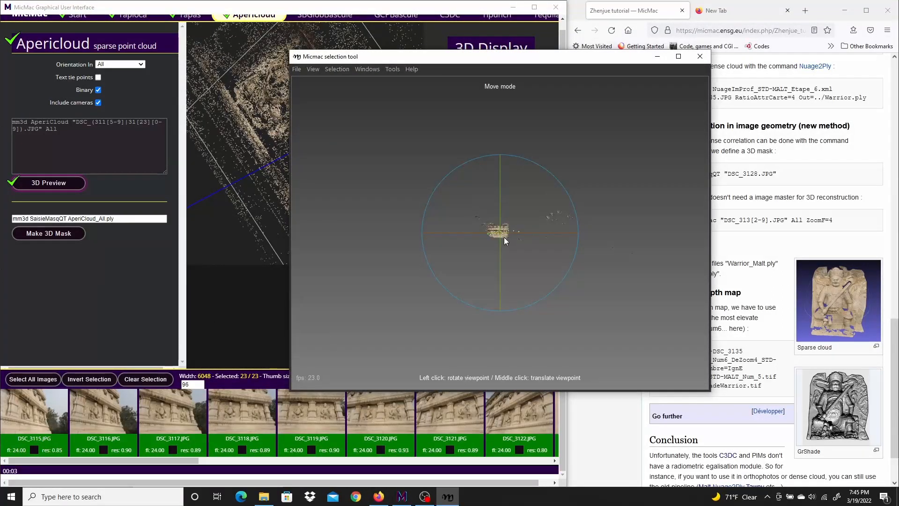
pyautogui.scroll(4, 505, 263)
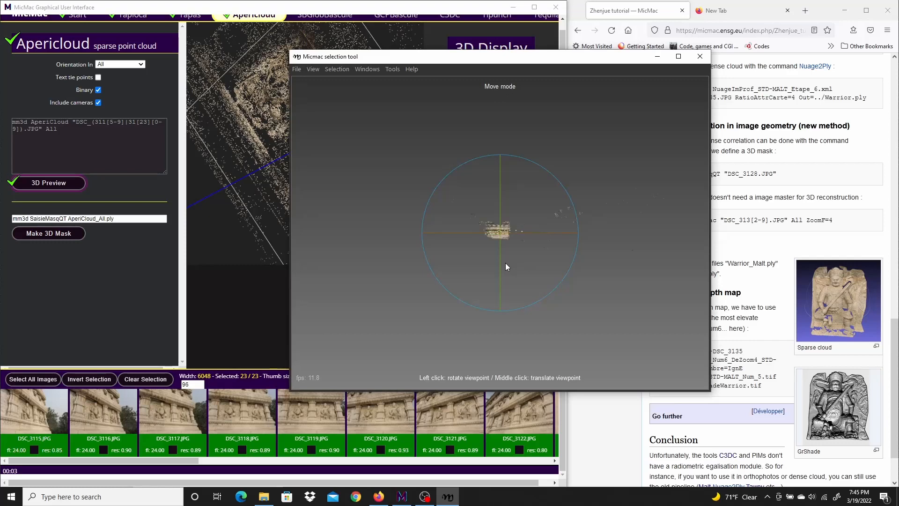
pyautogui.scroll(5, 504, 262)
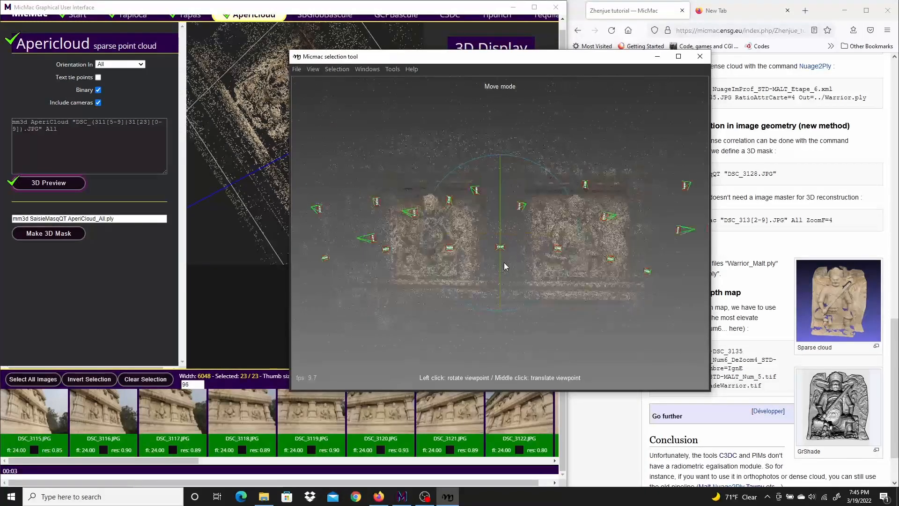
pyautogui.scroll(-1, 503, 262)
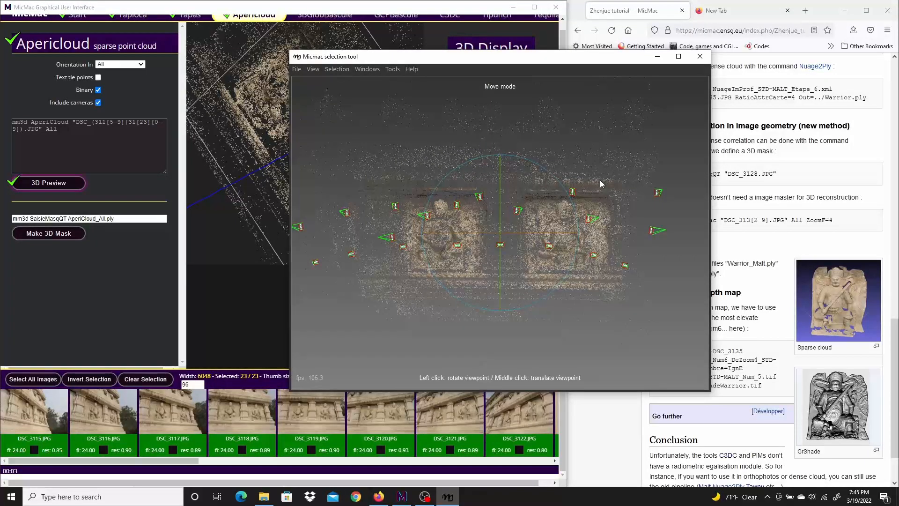
# Outline the right-hand warrior relief with a four-point polygon in points selection mode and add the points inside it to the selection.
pyautogui.click(326, 70)
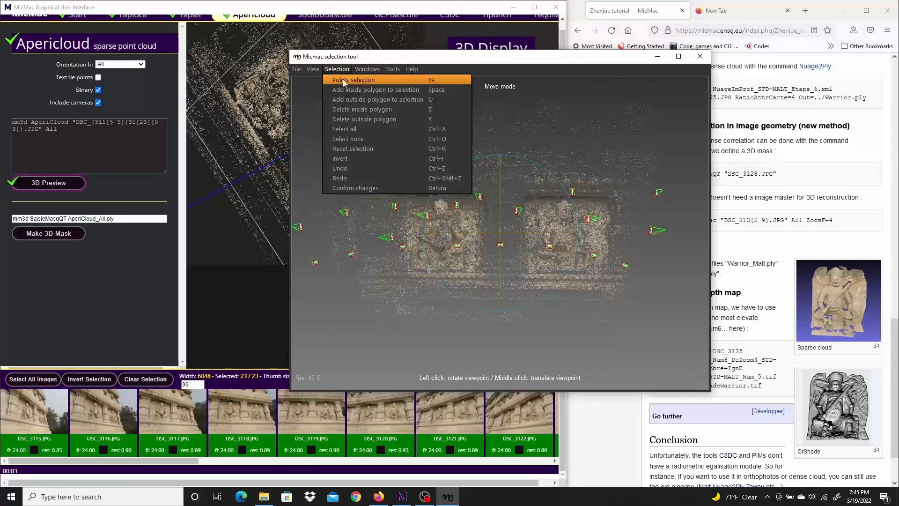
pyautogui.click(343, 79)
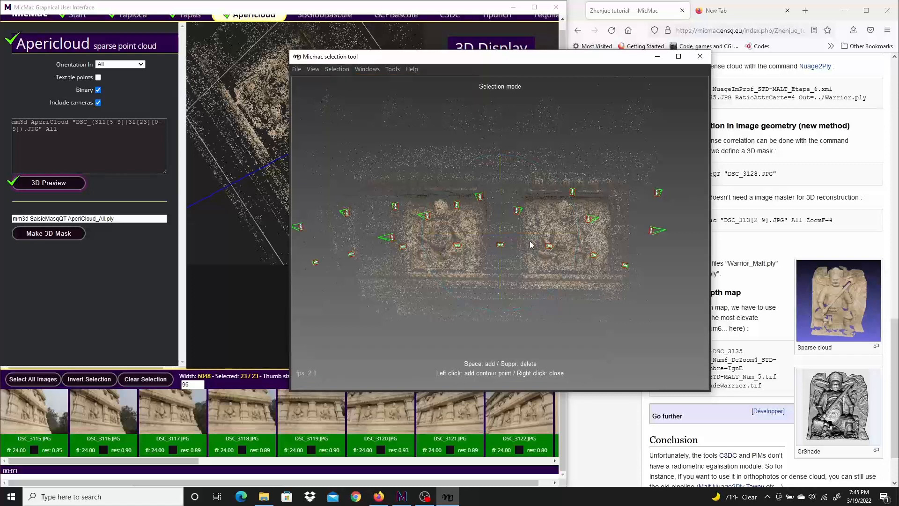
pyautogui.click(510, 175)
pyautogui.click(513, 291)
pyautogui.click(644, 295)
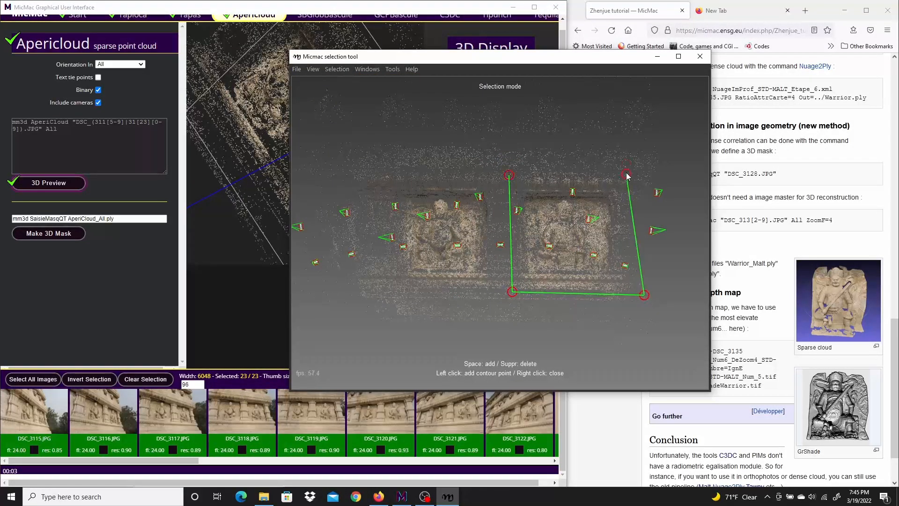
pyautogui.rightClick(595, 175)
pyautogui.press('space')
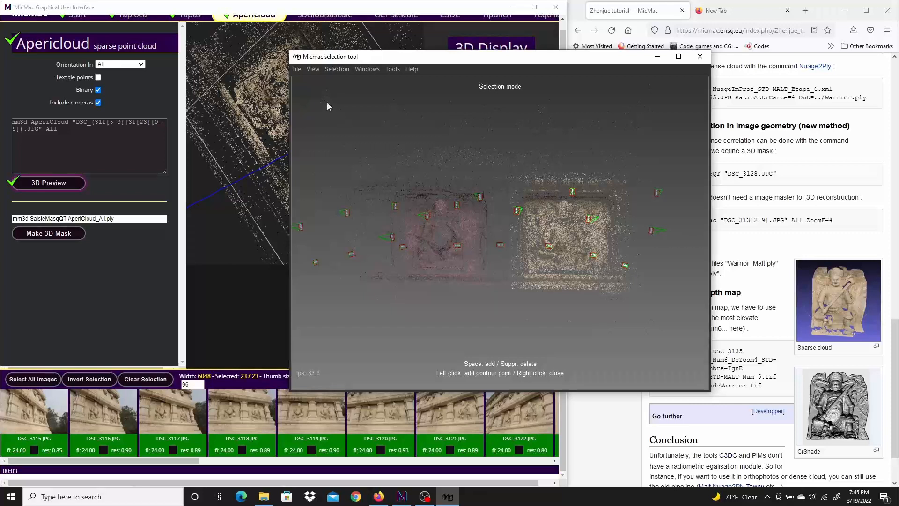
# Save the 3D mask's selection info and exit the mask selection tool.
pyautogui.click(298, 69)
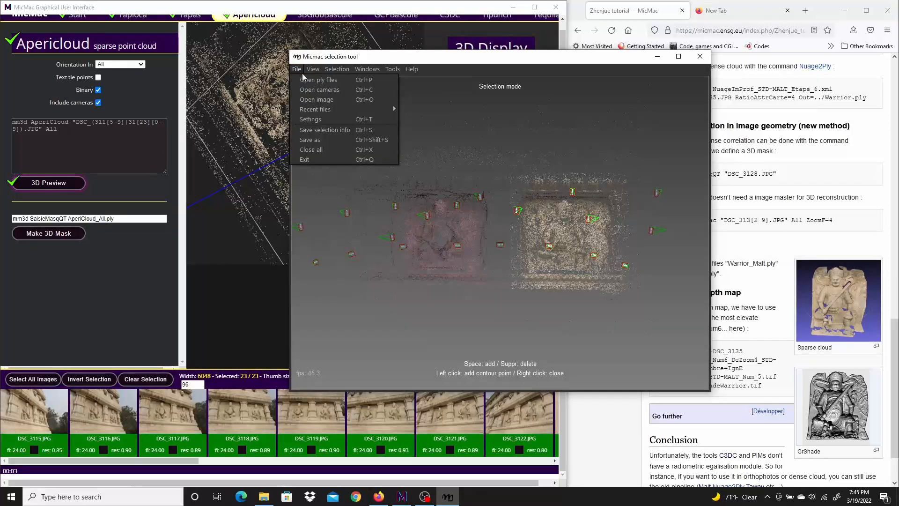
pyautogui.click(327, 130)
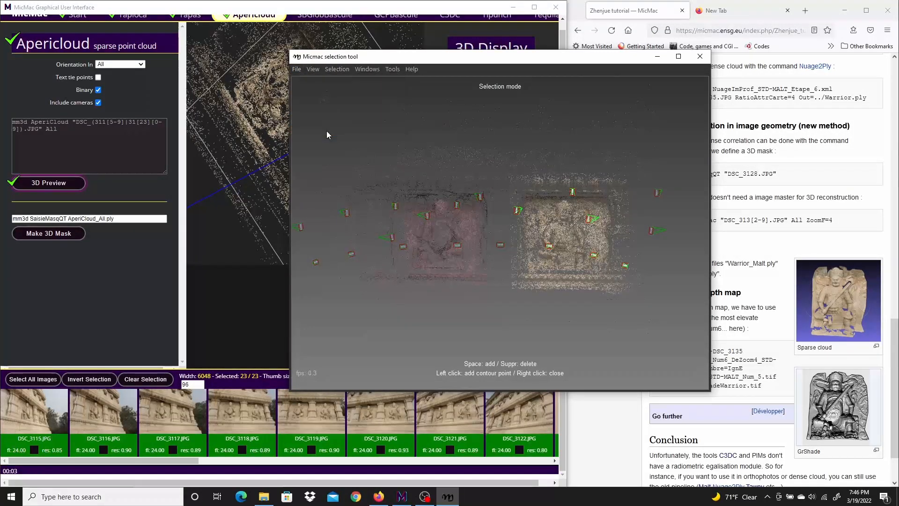
pyautogui.click(299, 69)
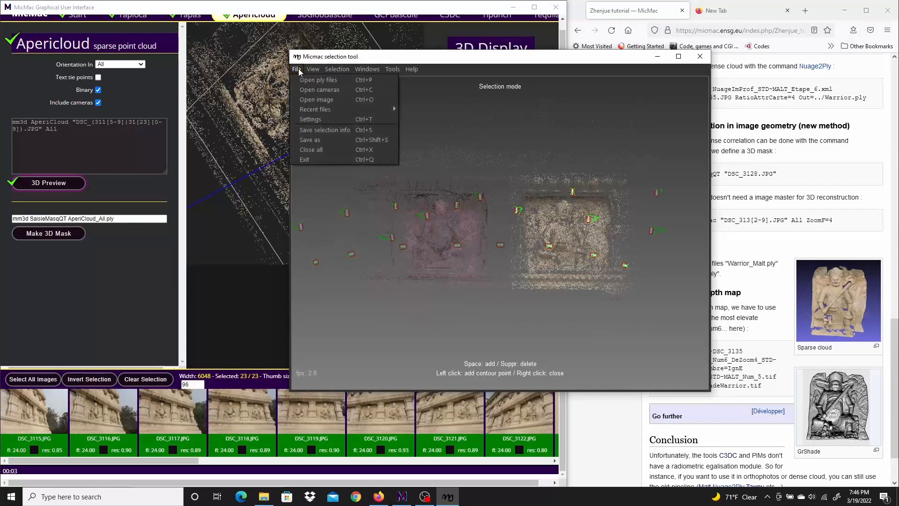
pyautogui.click(313, 159)
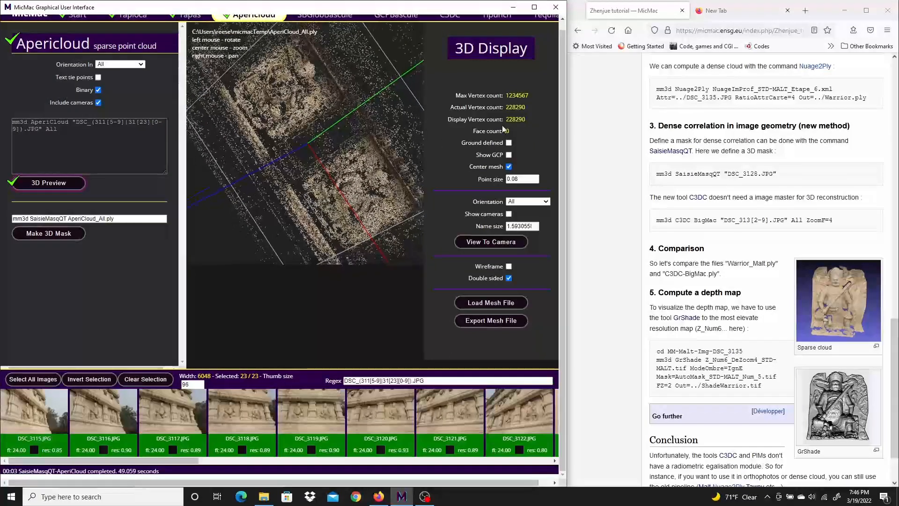
# Review the tutorial's C3DC BigMac command with its "DSC_313[2-9].JPG" image pattern and set the C3DC dense cloud mode to BigMac.
pyautogui.scroll(1, 550, 82)
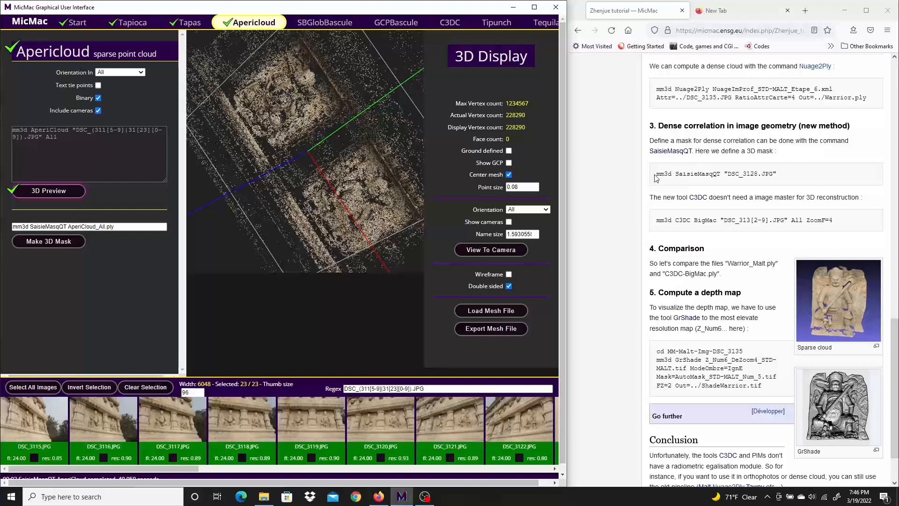
pyautogui.moveTo(655, 174); pyautogui.dragTo(788, 180)
pyautogui.moveTo(656, 220); pyautogui.dragTo(828, 219)
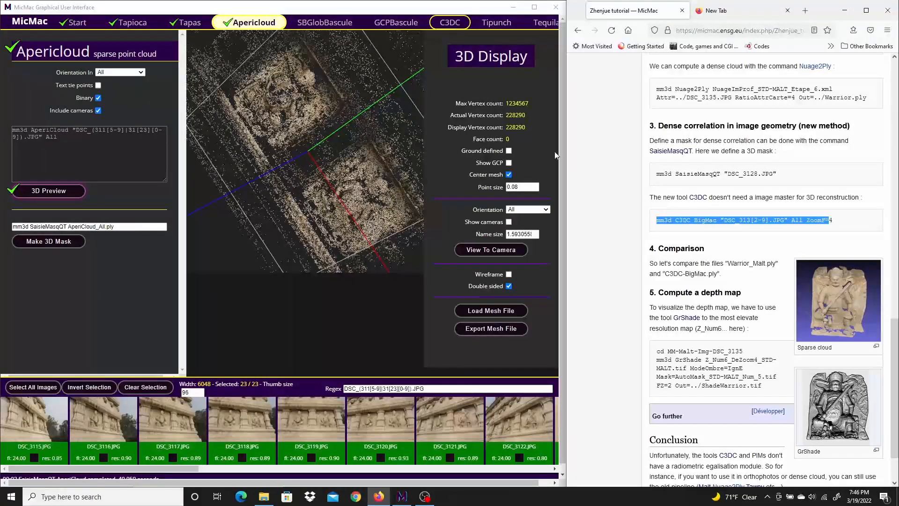
pyautogui.click(770, 222)
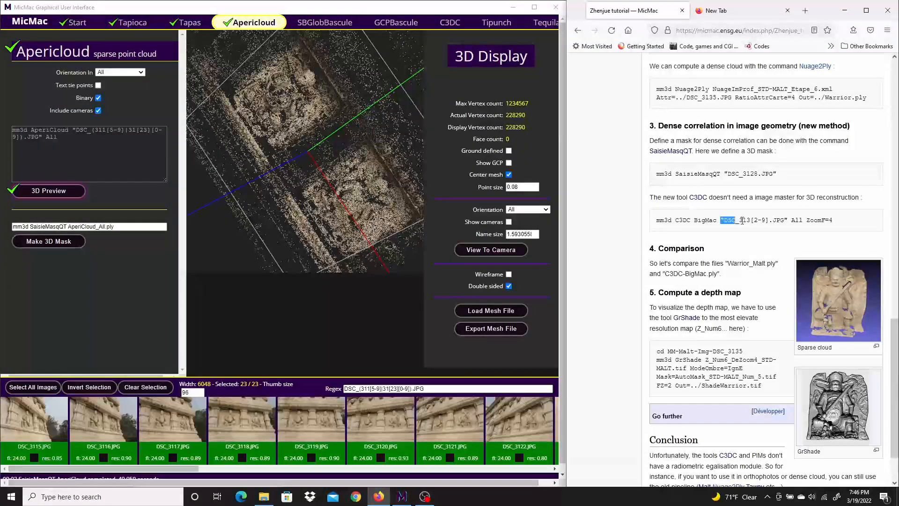
pyautogui.moveTo(738, 221); pyautogui.dragTo(785, 220)
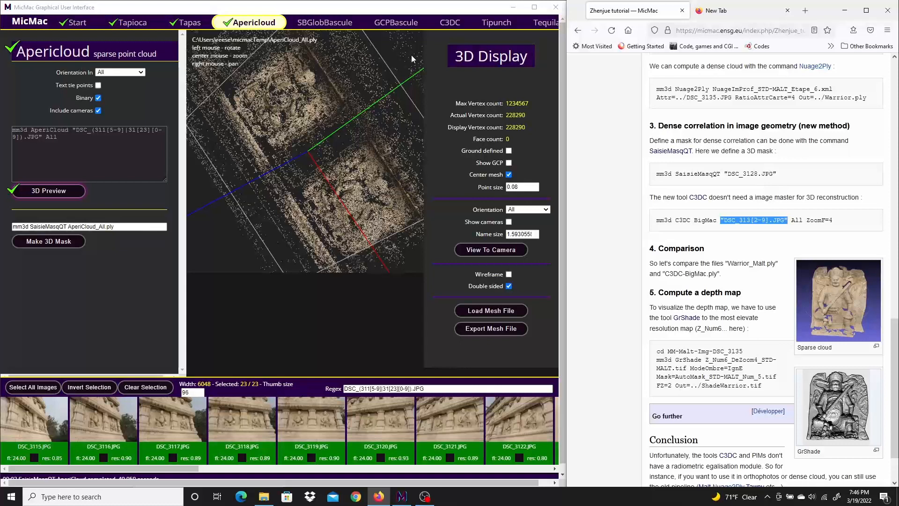
pyautogui.click(449, 22)
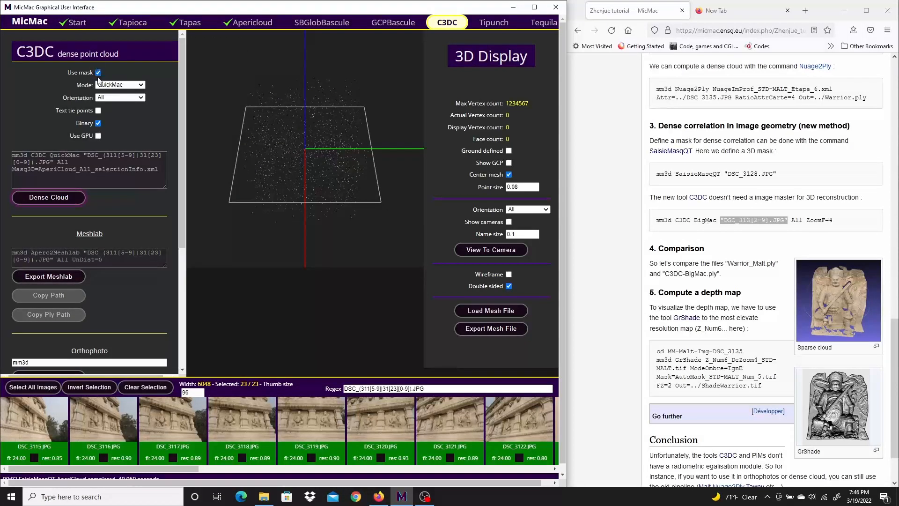
pyautogui.click(140, 85)
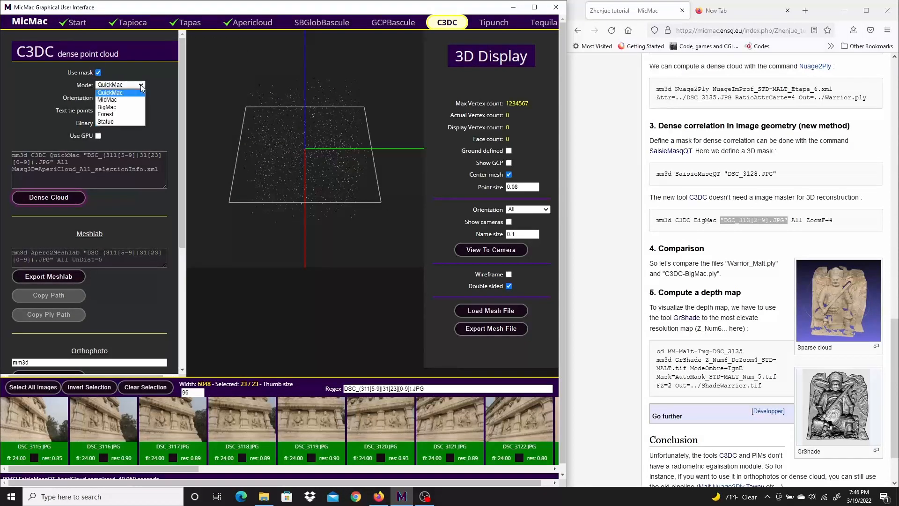
pyautogui.click(121, 108)
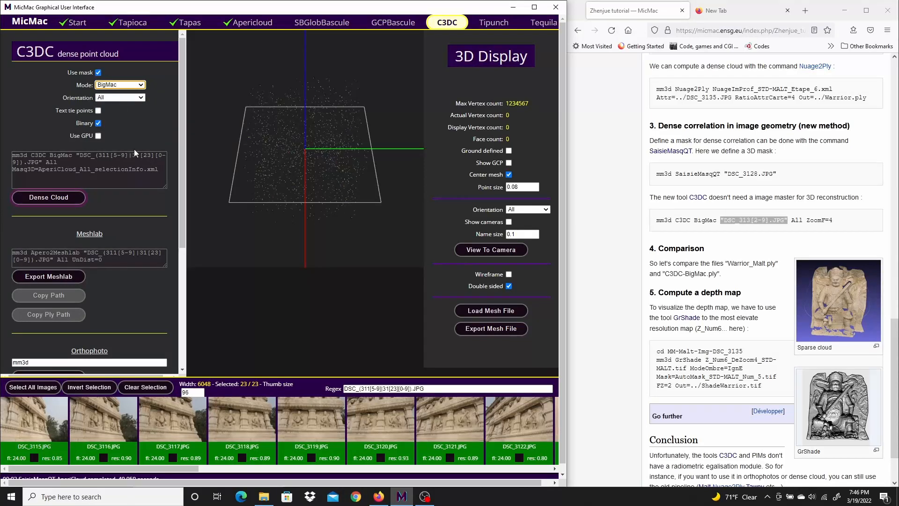
# Clear the current image selection and enlarge the image thumbnails to size 186.
pyautogui.click(142, 387)
pyautogui.moveTo(171, 468); pyautogui.dragTo(363, 462)
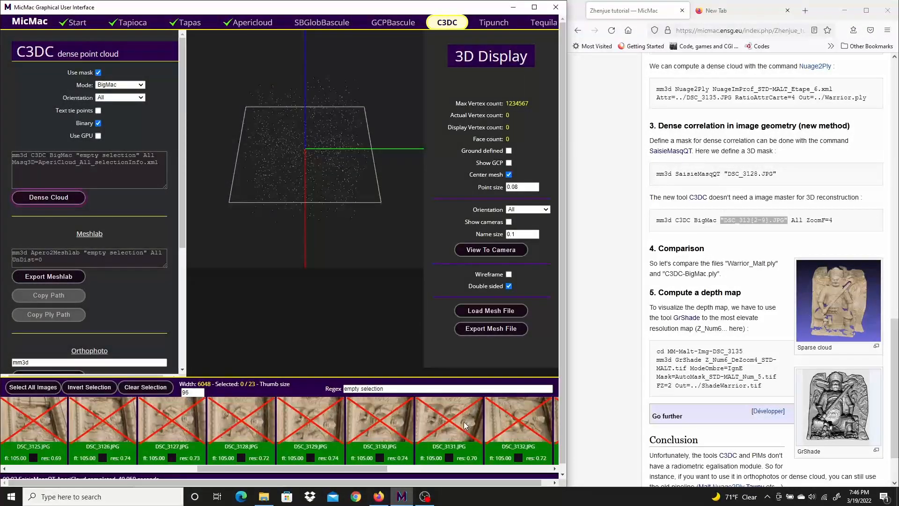
pyautogui.click(200, 391)
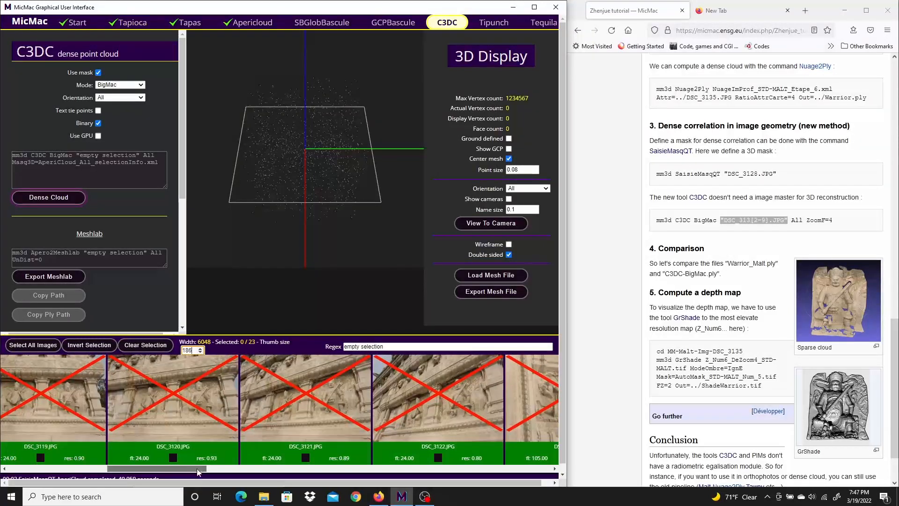
# Select the warrior close-ups DSC_3125.JPG to DSC_3131.JPG as the images for the C3DC dense cloud.
pyautogui.moveTo(192, 467); pyautogui.dragTo(257, 468)
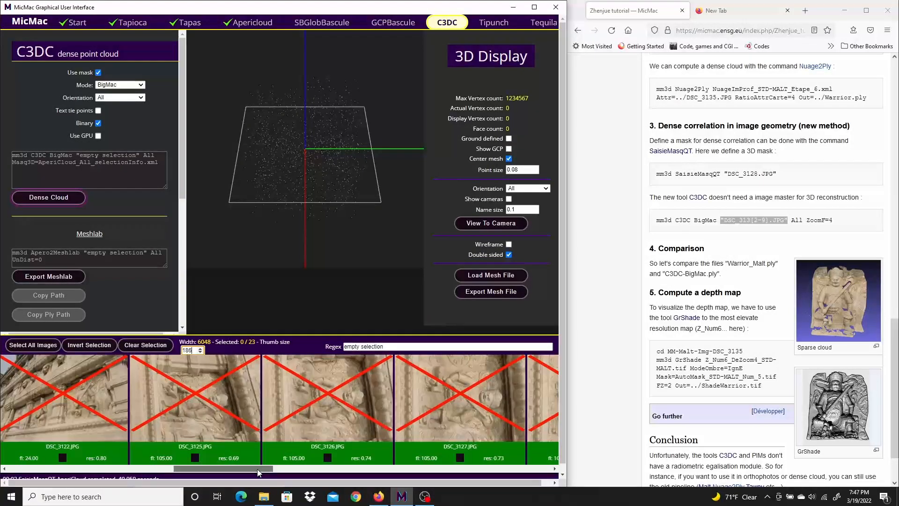
pyautogui.click(190, 394)
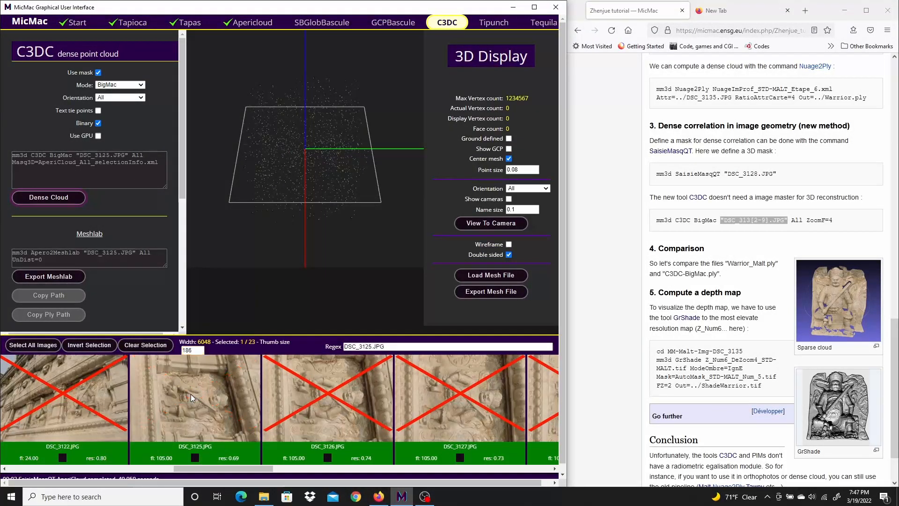
pyautogui.moveTo(206, 468); pyautogui.dragTo(344, 467)
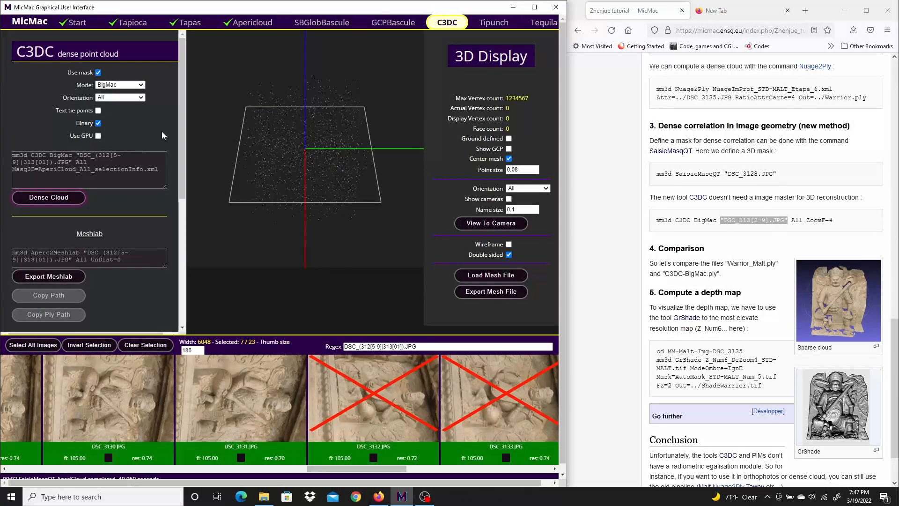
# Compute the masked C3DC BigMac dense cloud from the selected images and close the run log once processing is complete.
pyautogui.click(50, 203)
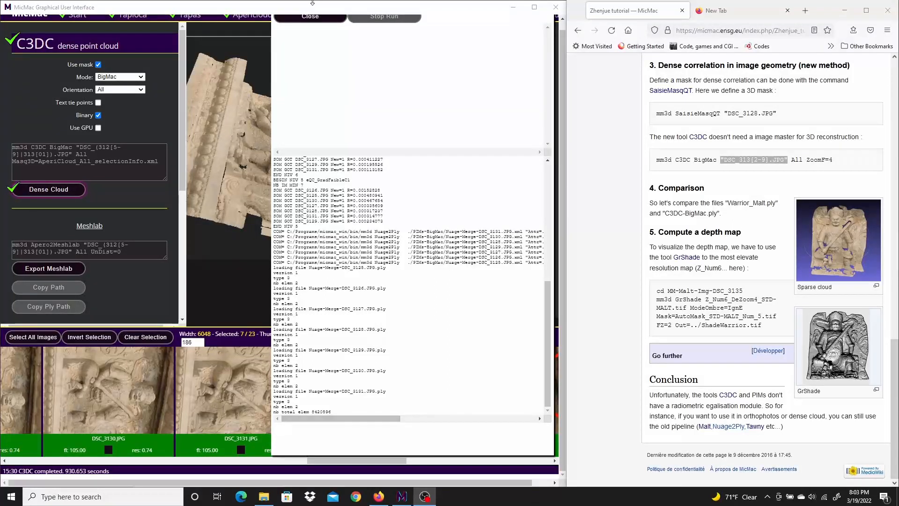
pyautogui.click(313, 17)
pyautogui.moveTo(833, 160); pyautogui.dragTo(788, 168)
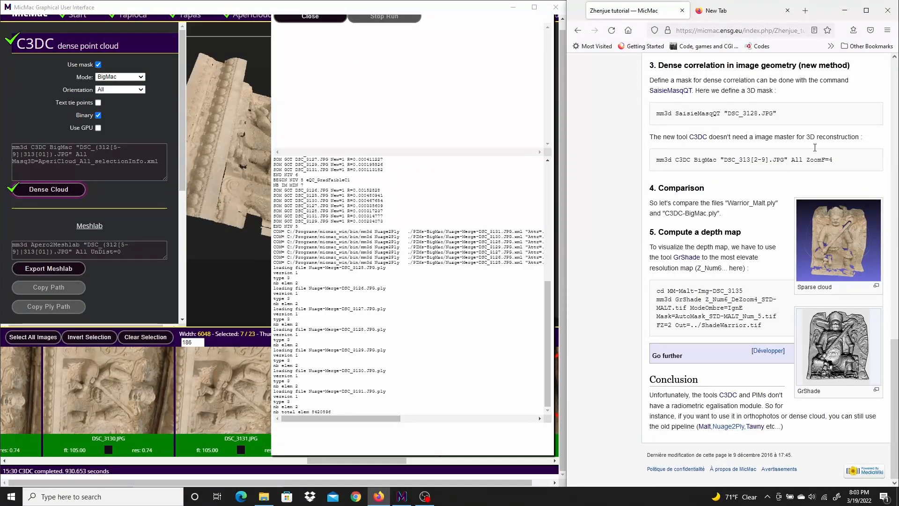
pyautogui.click(316, 18)
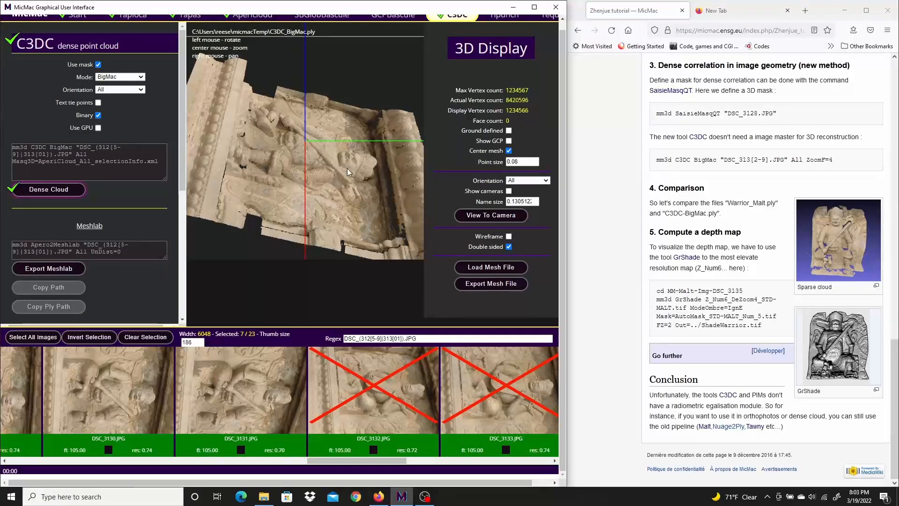
# Examine the warrior's C3DC_BigMac.ply dense cloud in the 3D display, up close and from several angles, for surface detail and holes.
pyautogui.scroll(3, 347, 167)
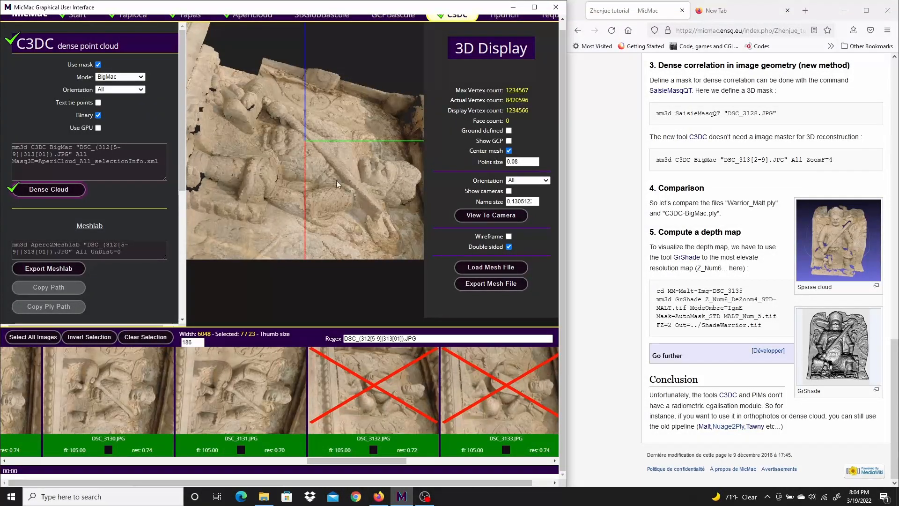
pyautogui.moveTo(330, 172); pyautogui.dragTo(330, 99)
pyautogui.moveTo(296, 156); pyautogui.dragTo(365, 118)
pyautogui.scroll(4, 362, 97)
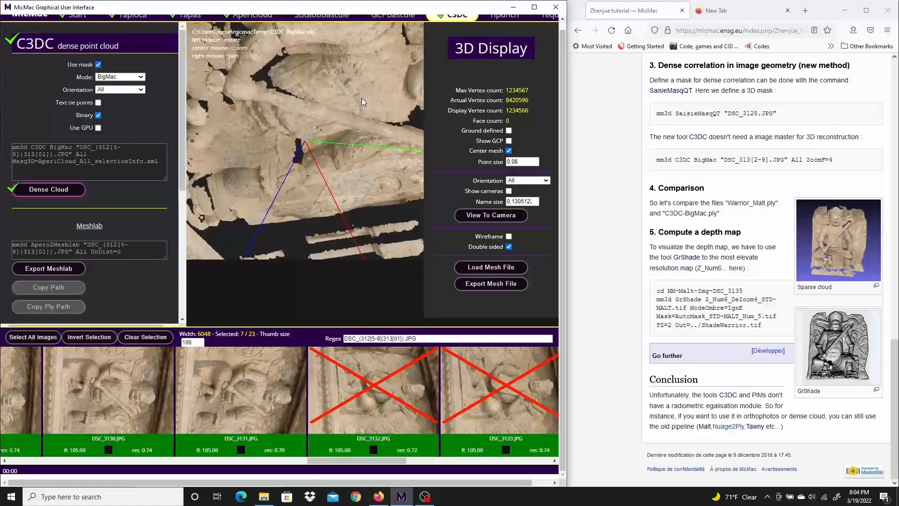
pyautogui.scroll(4, 358, 106)
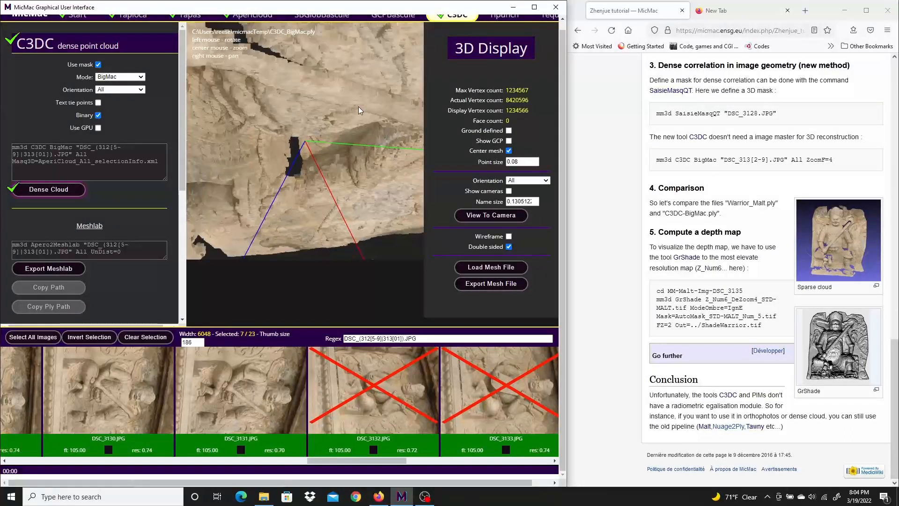
pyautogui.scroll(-5, 358, 106)
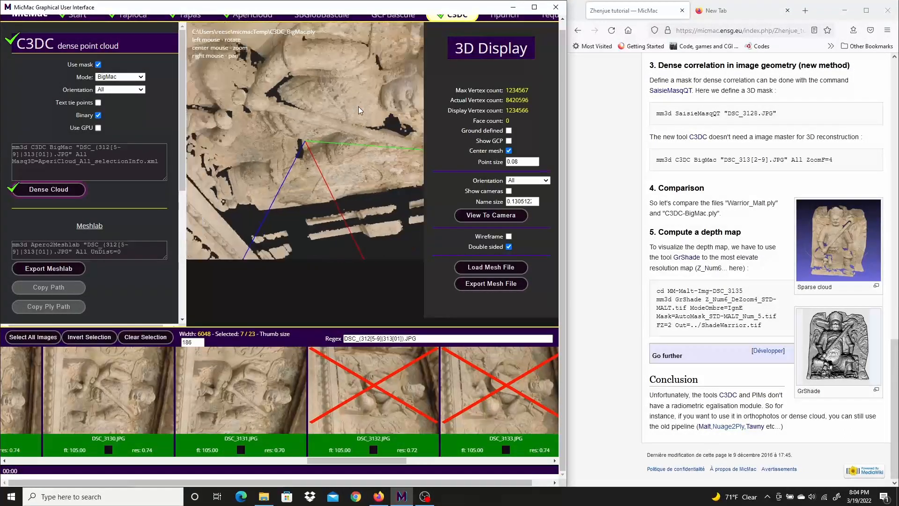
pyautogui.scroll(-4, 358, 106)
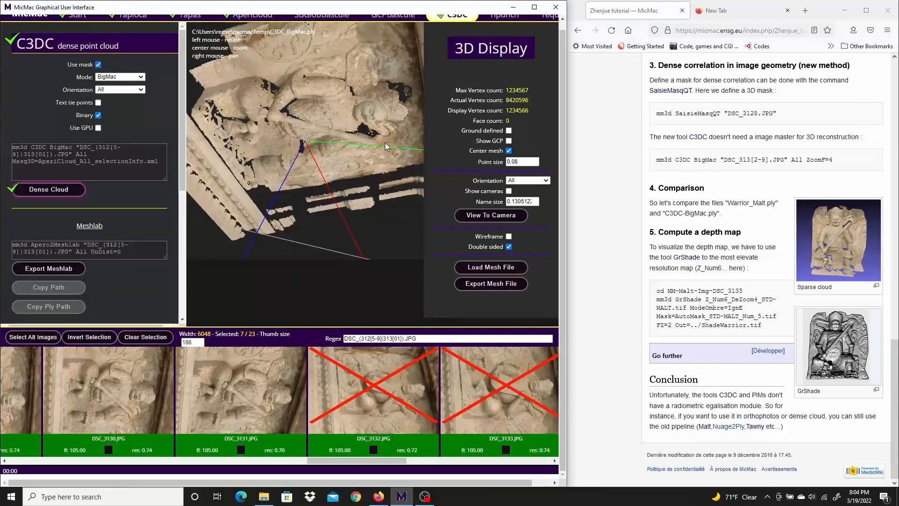
pyautogui.moveTo(374, 64); pyautogui.dragTo(277, 198)
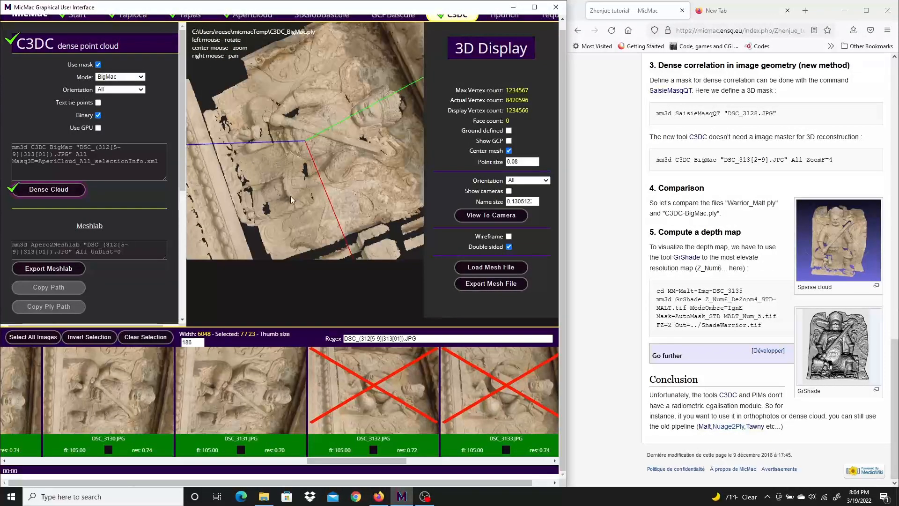
pyautogui.moveTo(341, 182); pyautogui.dragTo(414, 250)
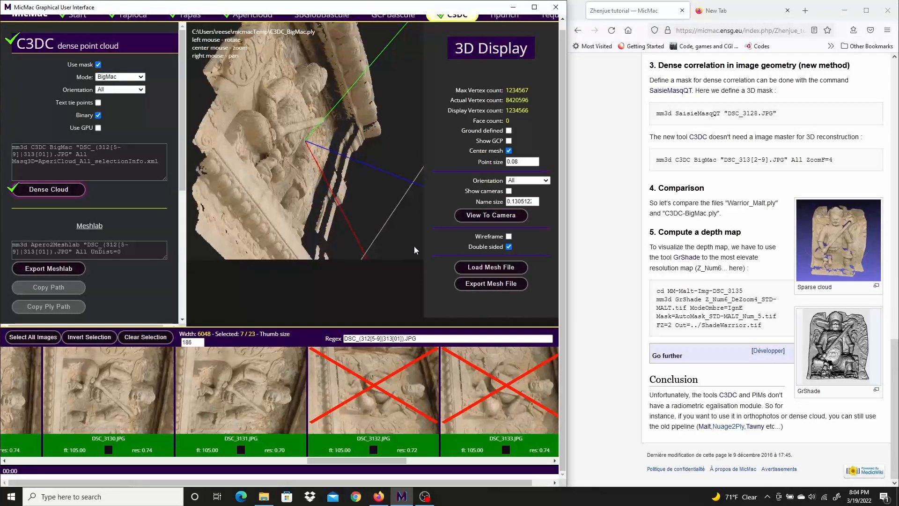